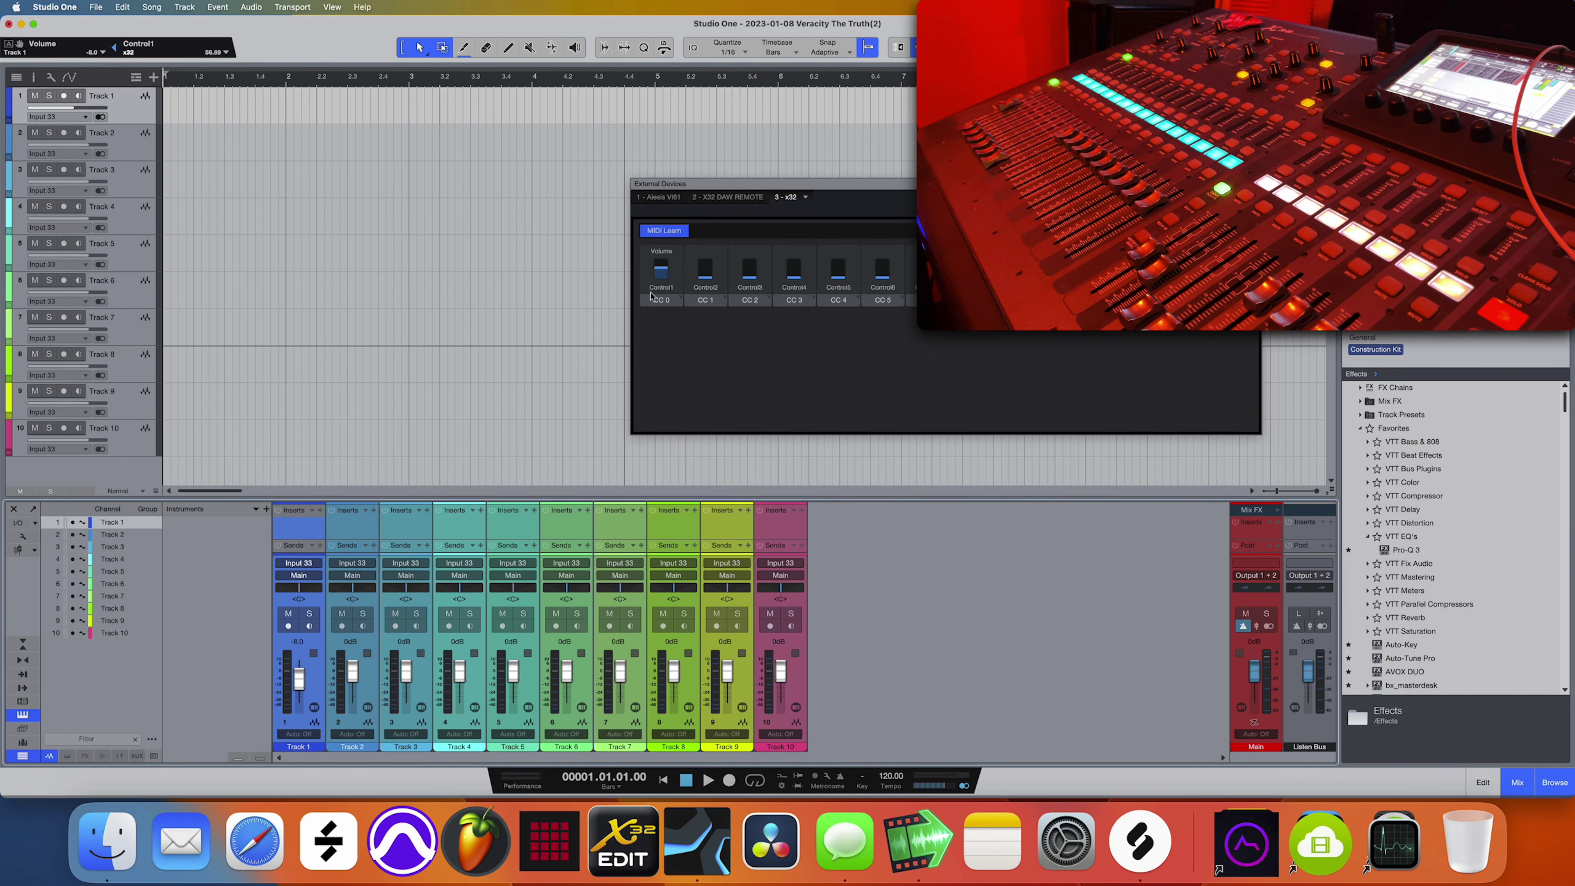
- Turn on Transmit value for the x32 surface's Control1 so it sends its value back
{"action": "right_click", "coordinate": [669, 302]}
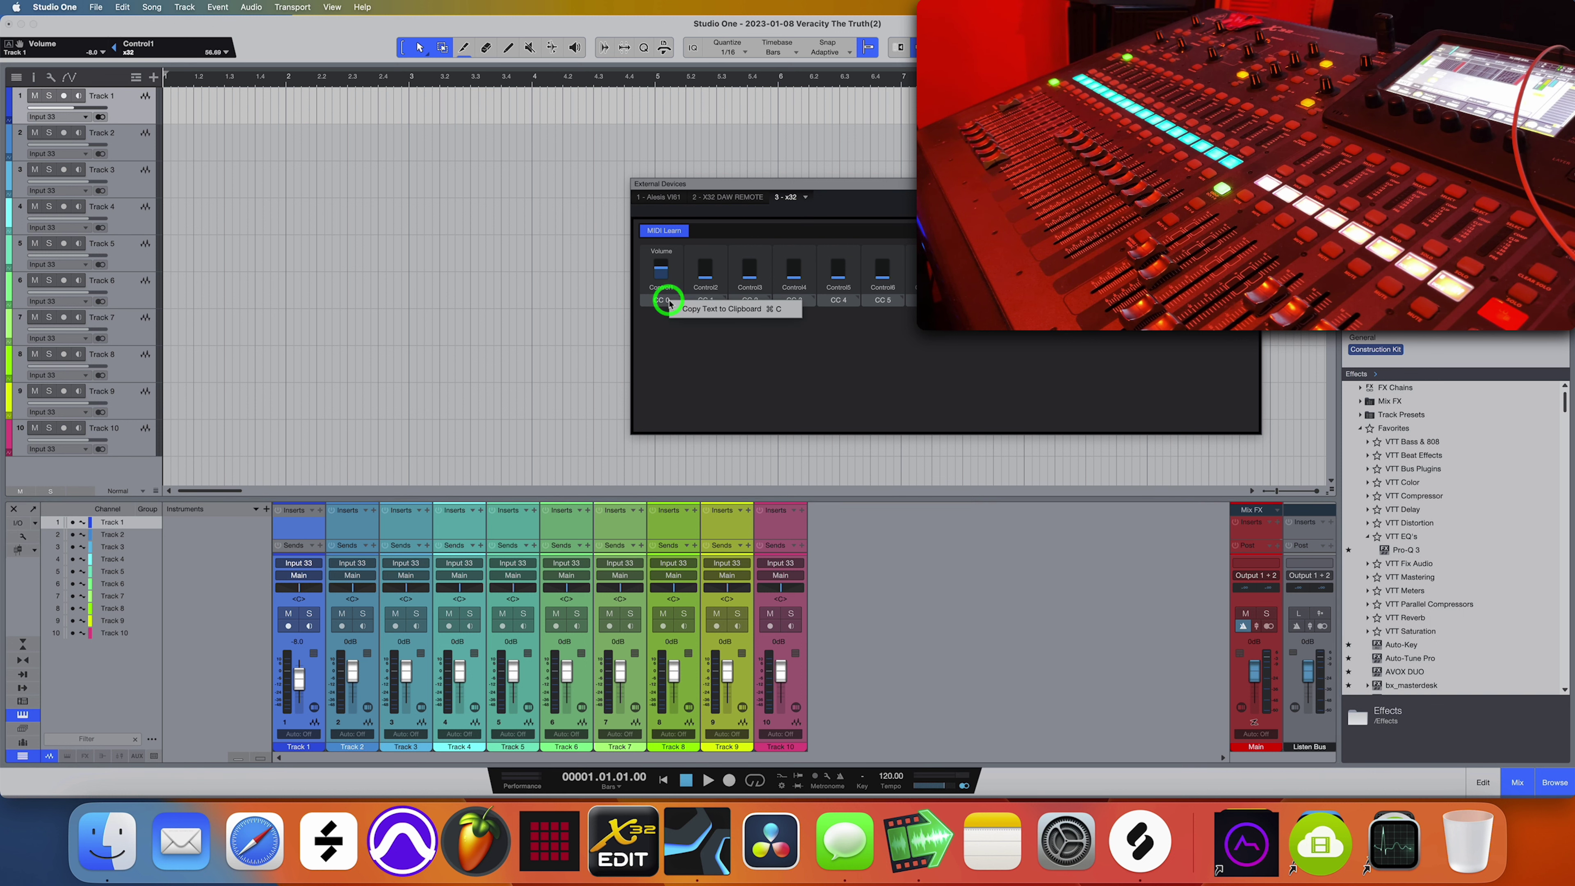
{"action": "left_click", "coordinate": [665, 293]}
{"action": "right_click", "coordinate": [664, 288]}
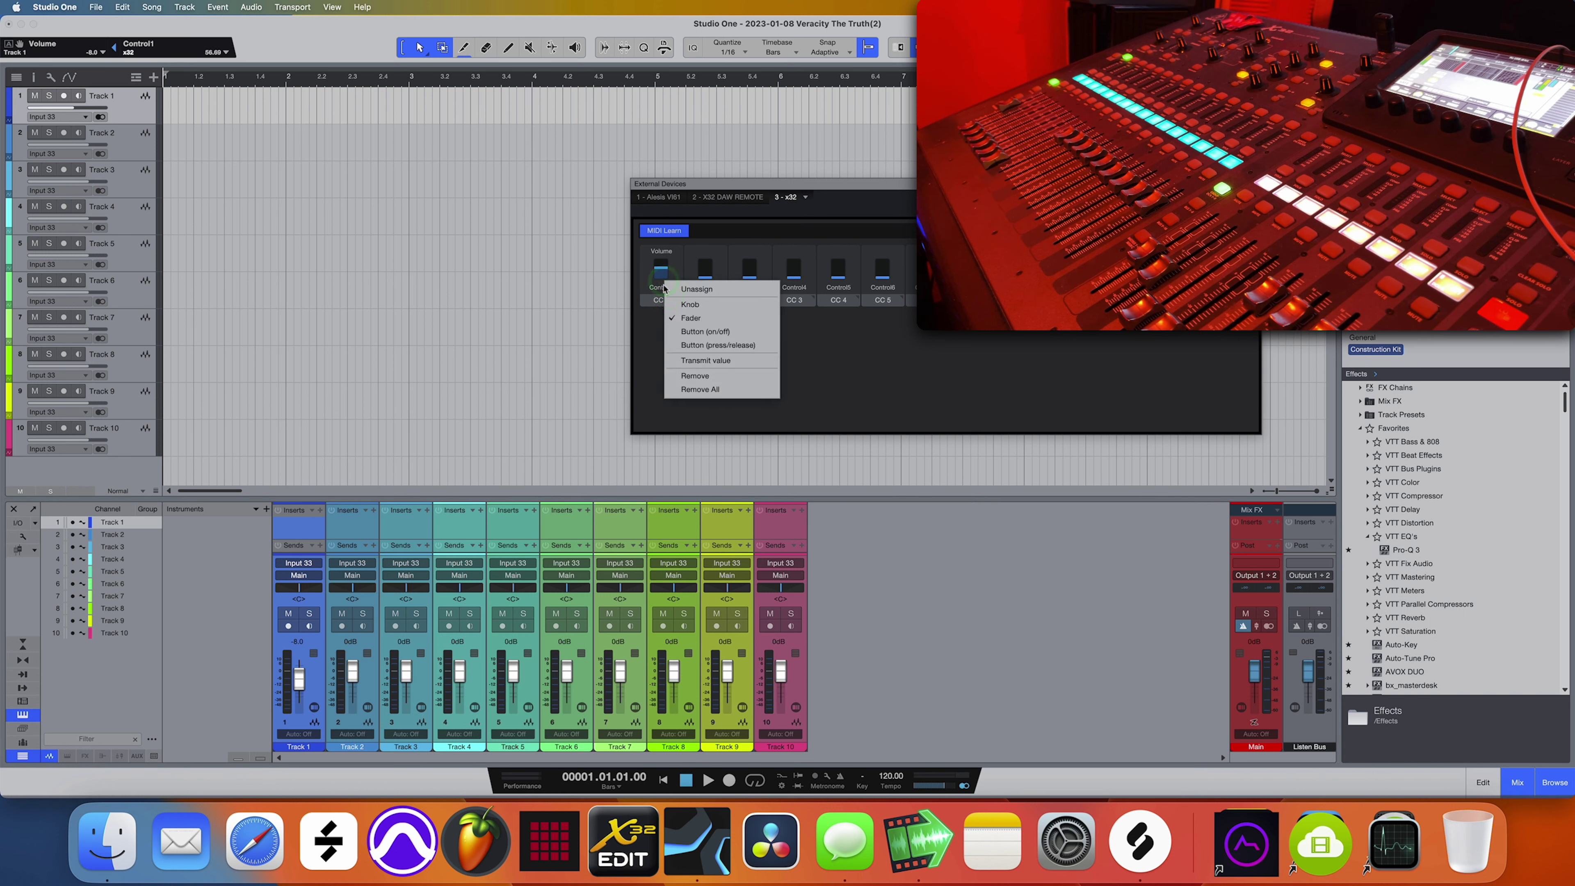
{"action": "key", "text": "Down"}
{"action": "key", "text": "Down"}
{"action": "key", "text": "Down"}
{"action": "key", "text": "Down"}
{"action": "key", "text": "Down"}
{"action": "key", "text": "Down"}
{"action": "key", "text": "Up"}
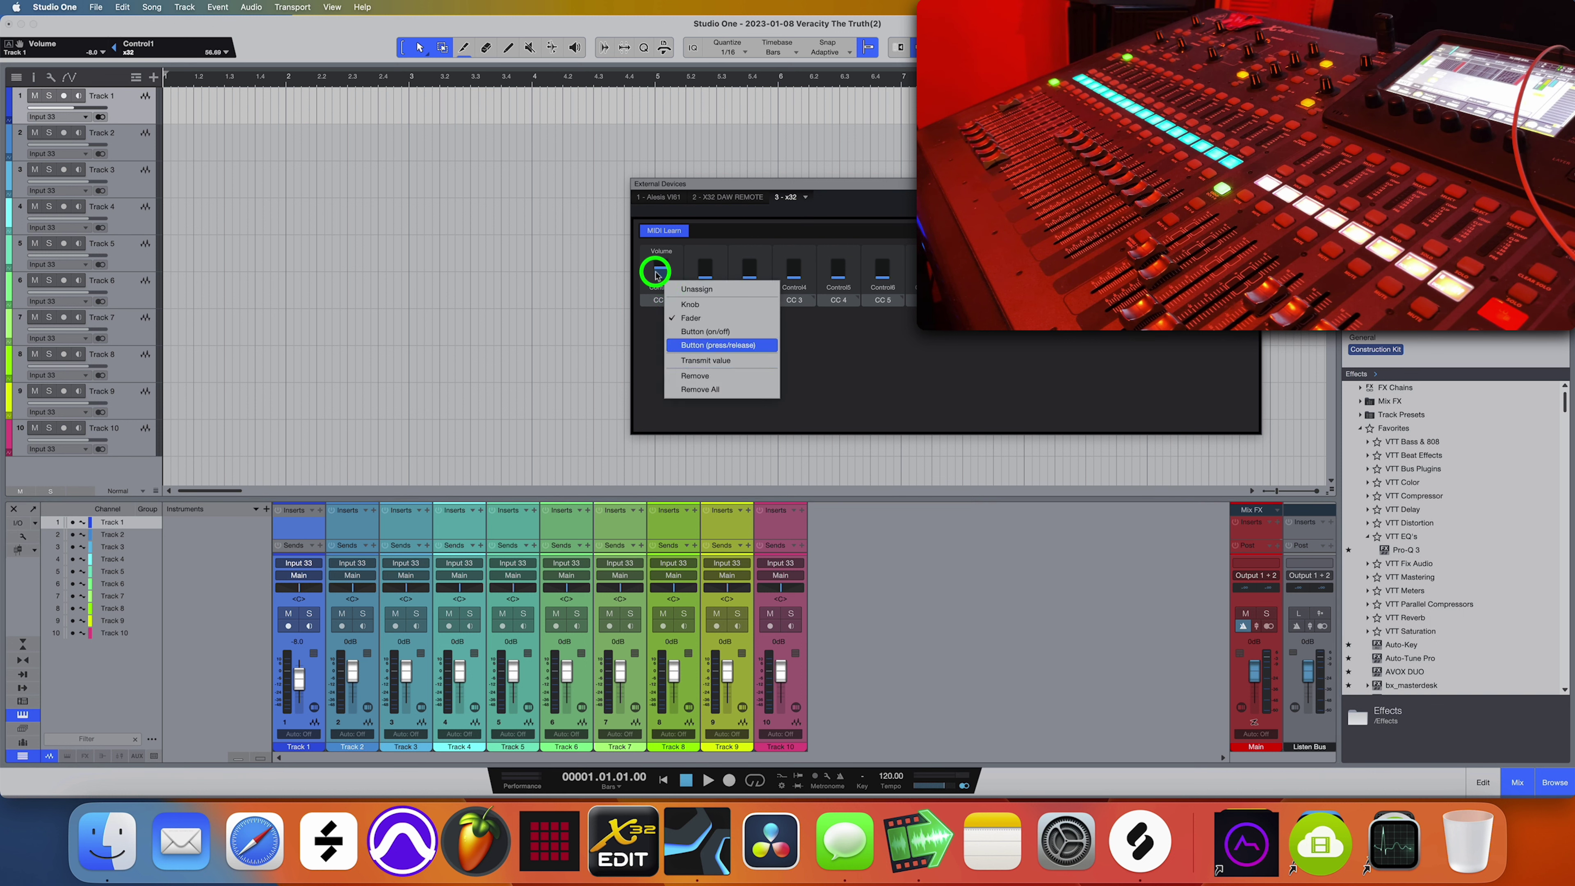
{"action": "right_click", "coordinate": [657, 274]}
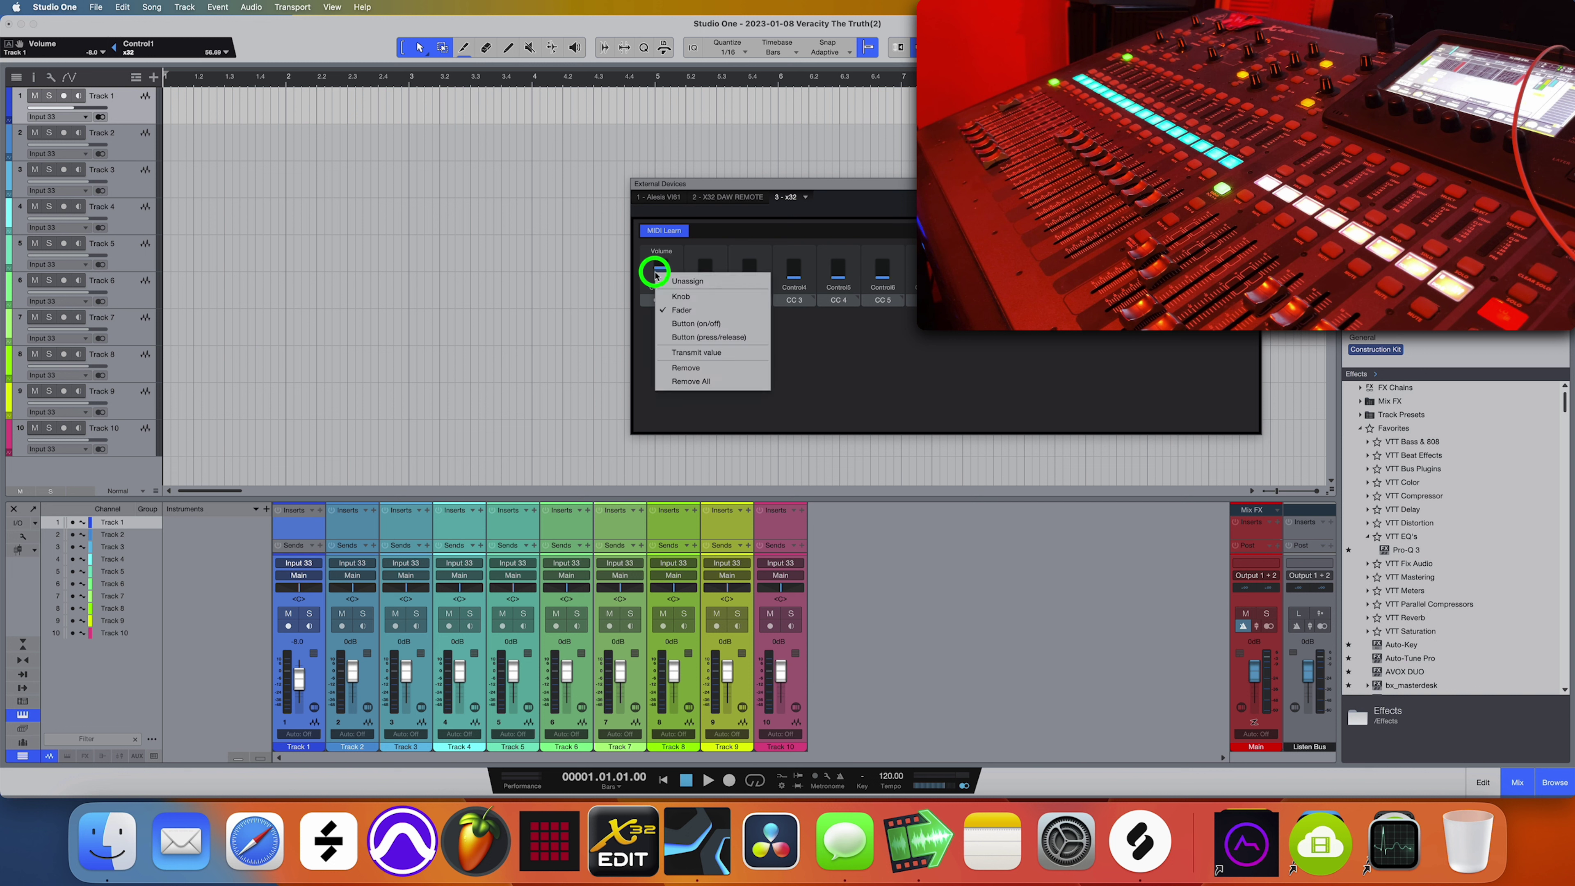
{"action": "left_click", "coordinate": [697, 354]}
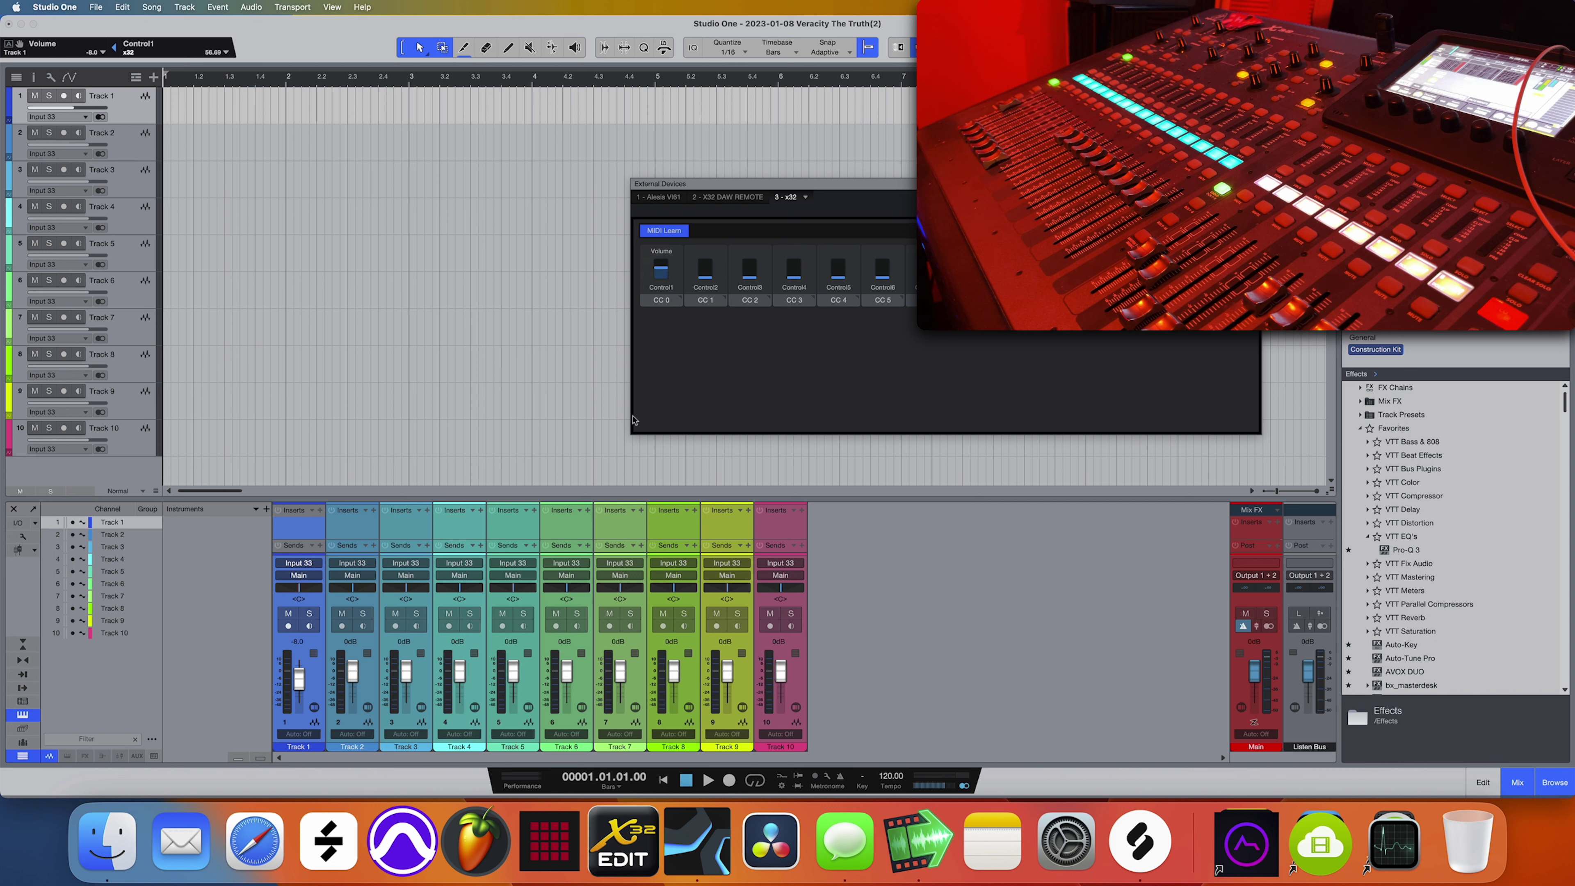
- Nudge Track 1's volume fader so Control1 picks up its value
{"action": "left_click", "coordinate": [297, 693]}
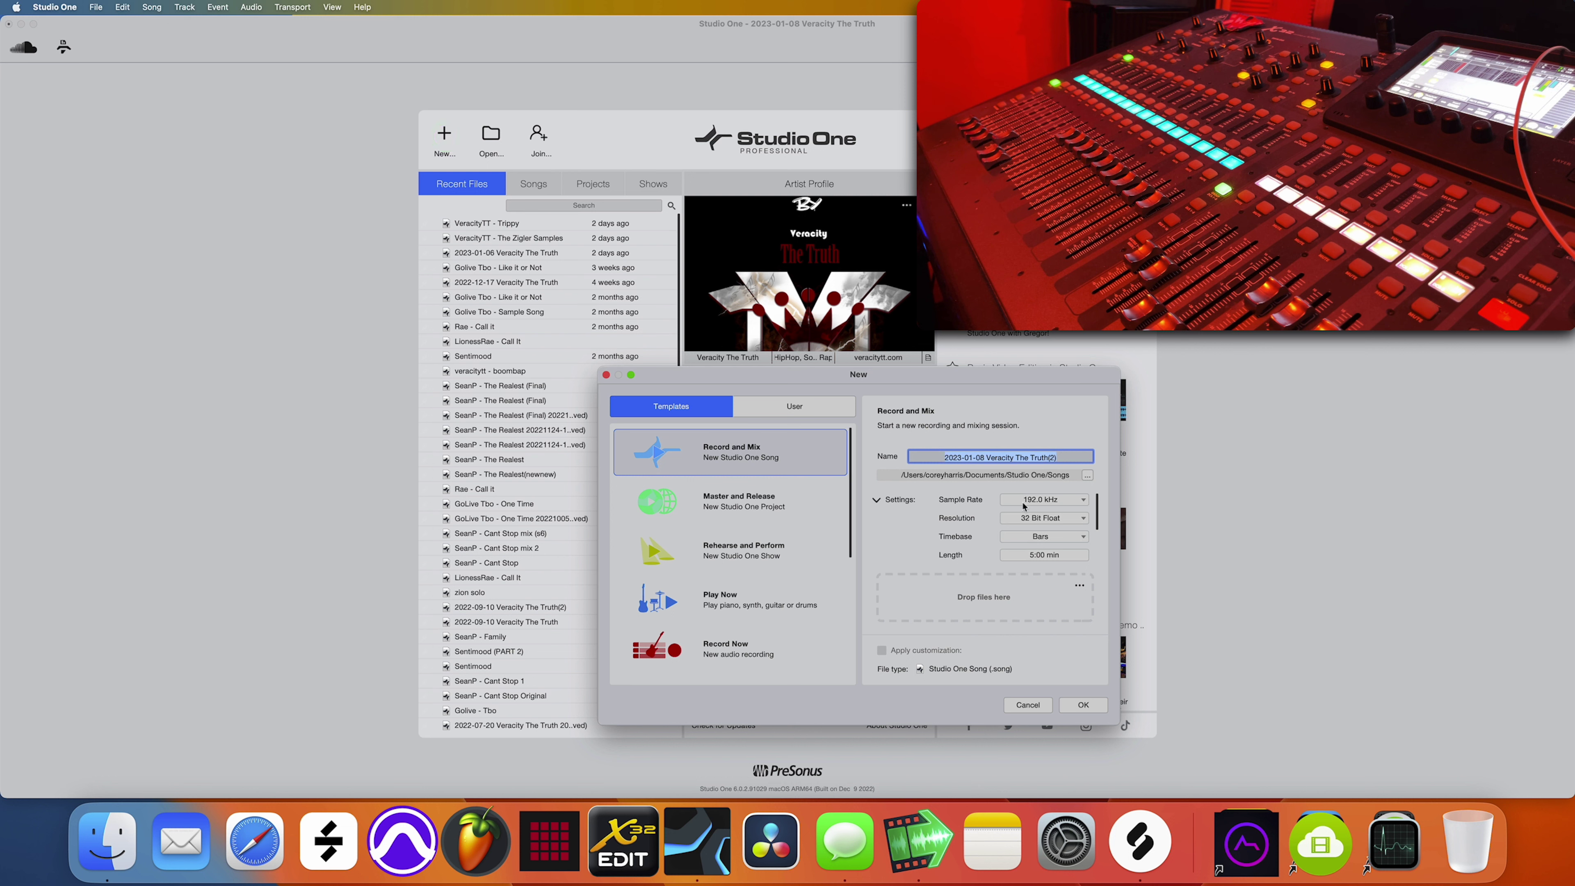
- Set the new song's sample rate to 48.0 kHz and create it
{"action": "left_click", "coordinate": [1024, 504]}
{"action": "left_click", "coordinate": [1022, 526]}
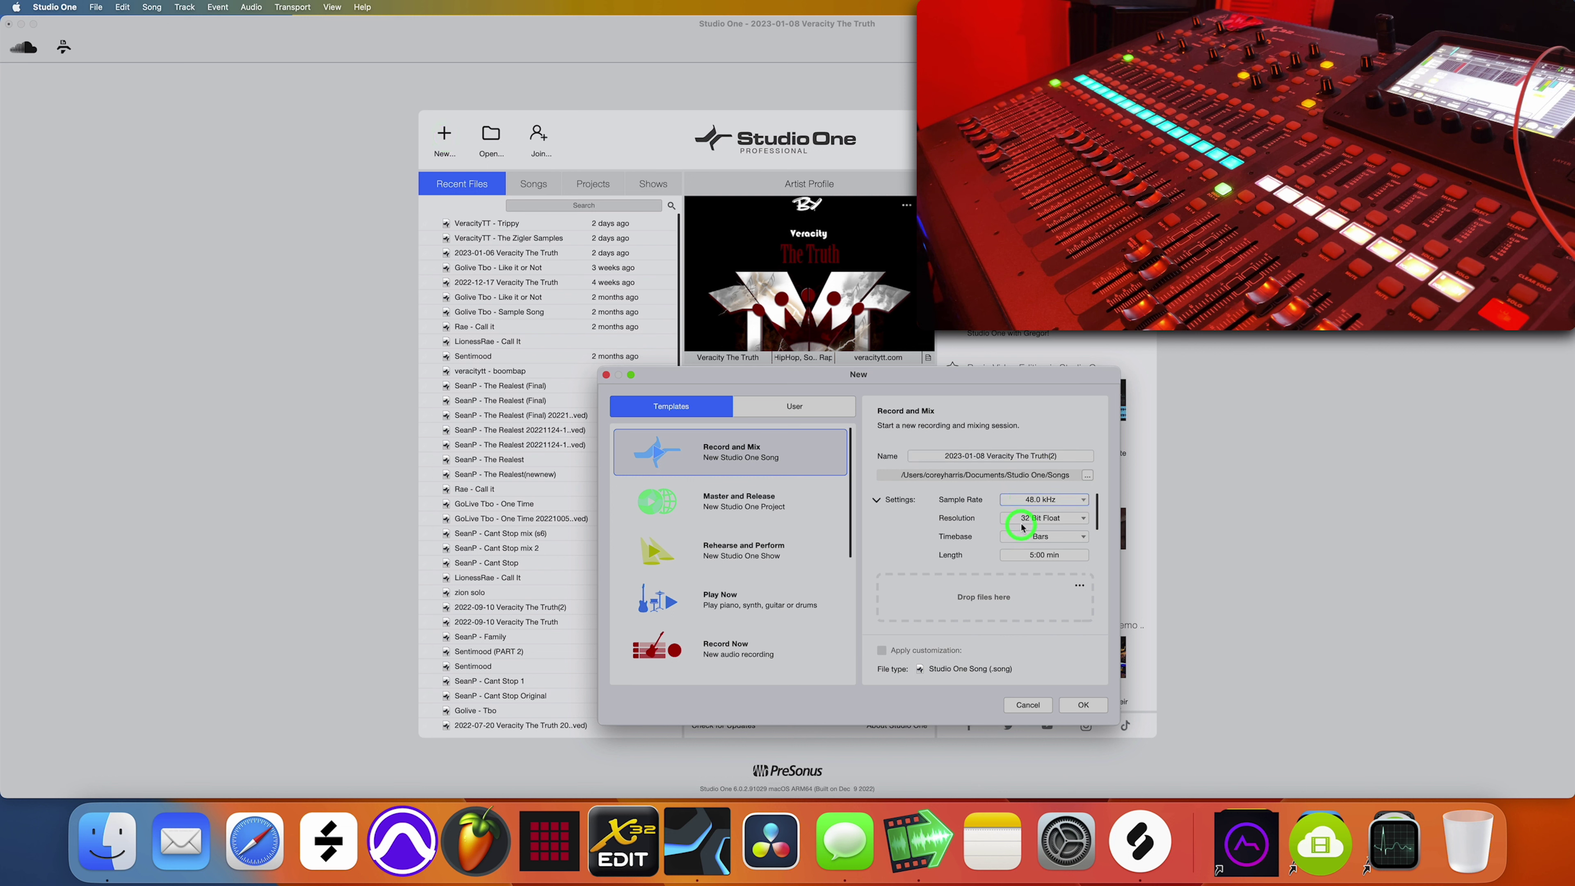
{"action": "left_click", "coordinate": [1083, 705]}
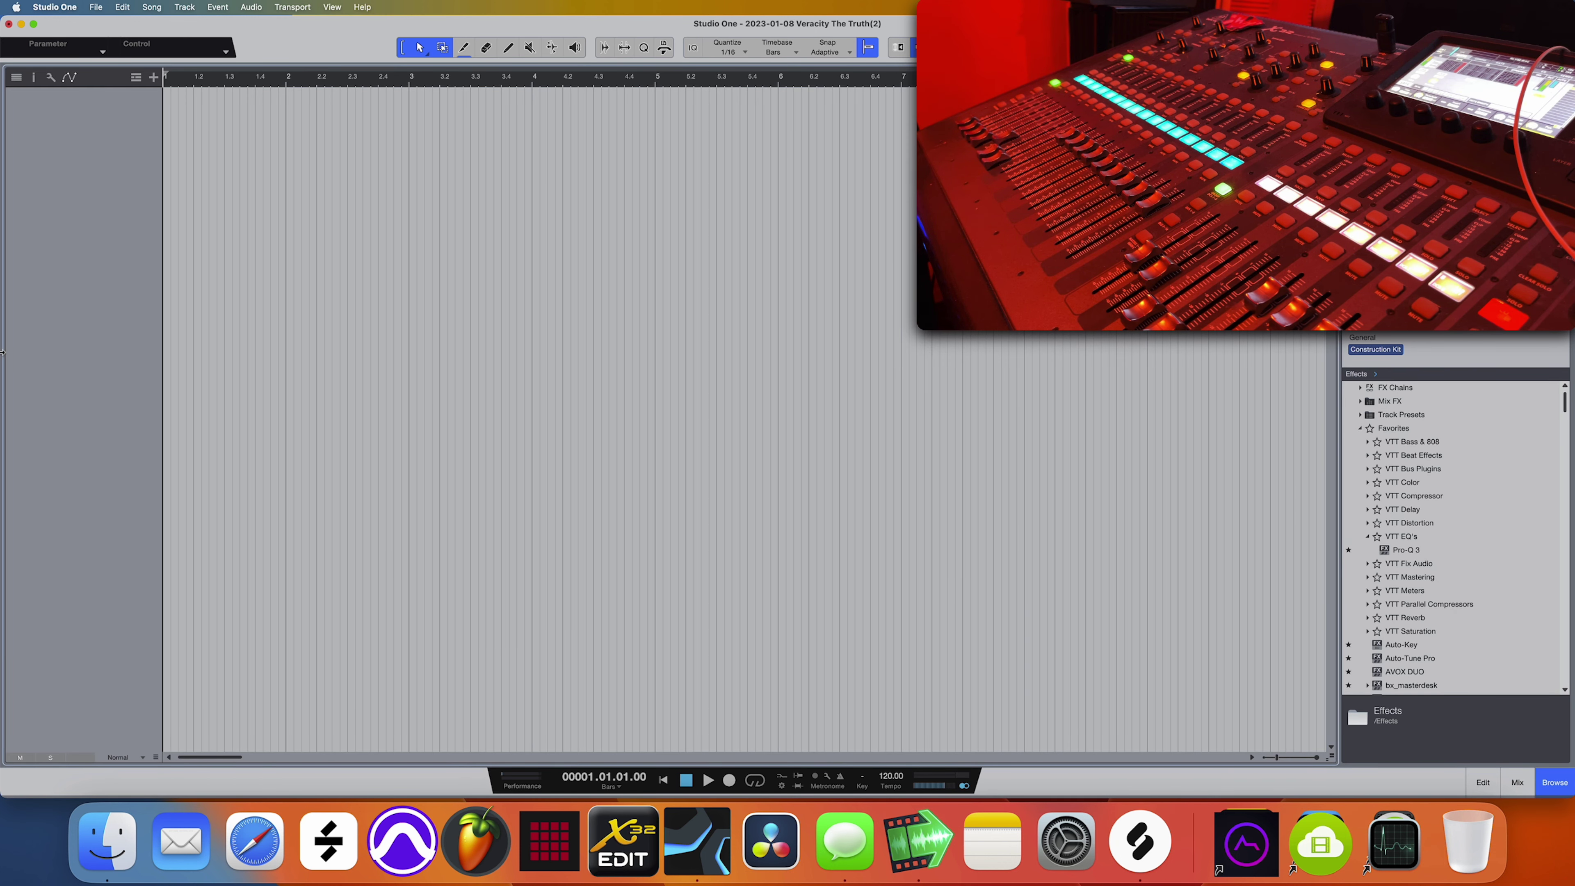
- Add ten stereo audio tracks, show the mixer console, and bring X32-Edit forward
{"action": "right_click", "coordinate": [90, 132]}
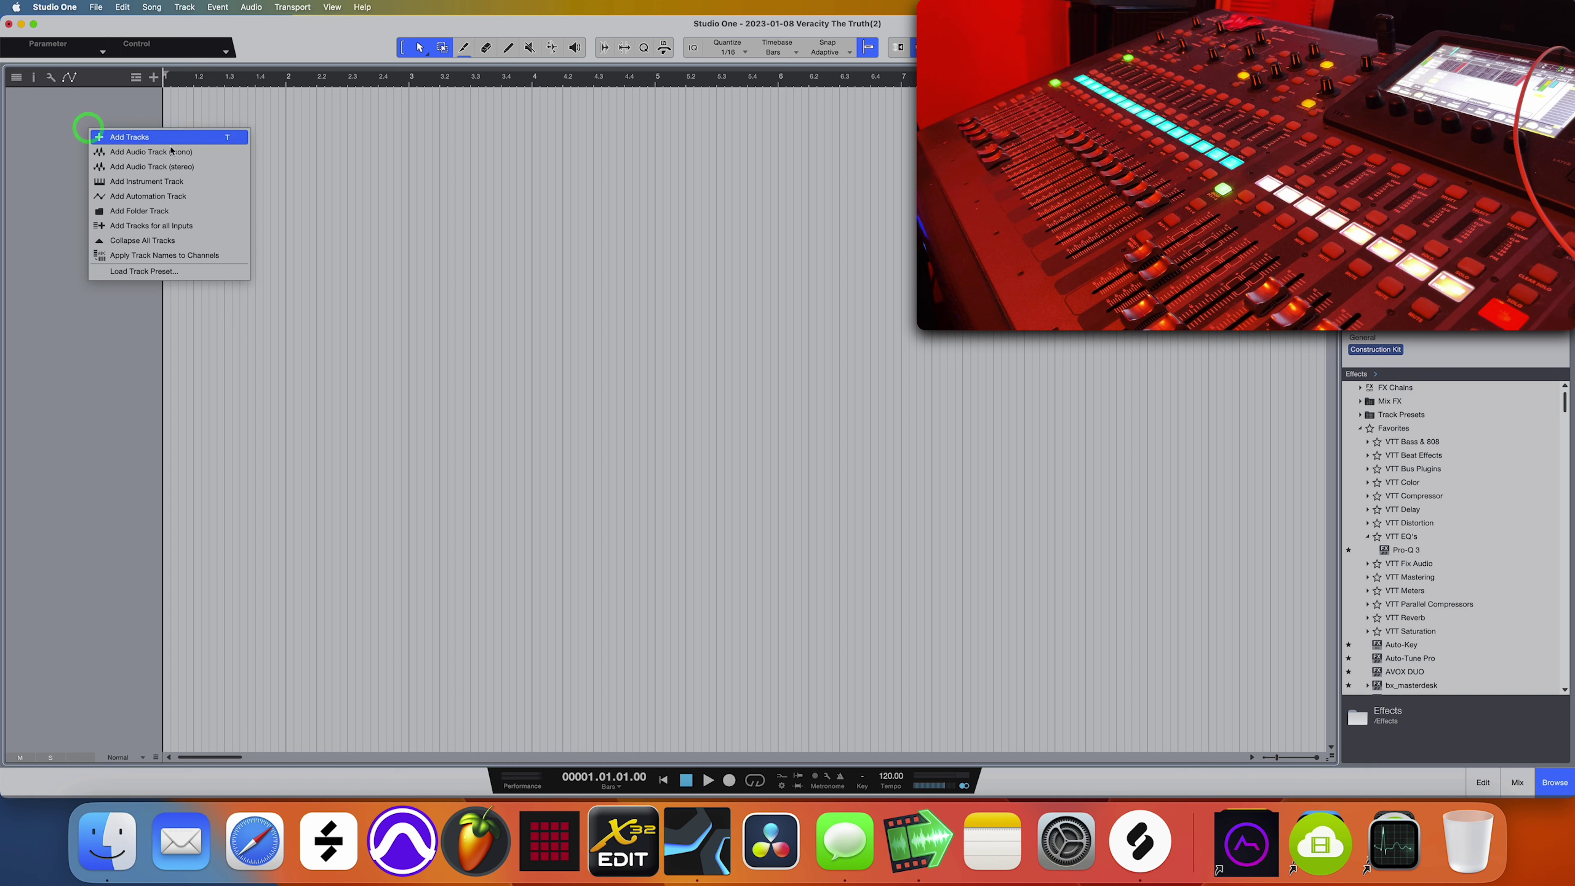
{"action": "left_click", "coordinate": [199, 167]}
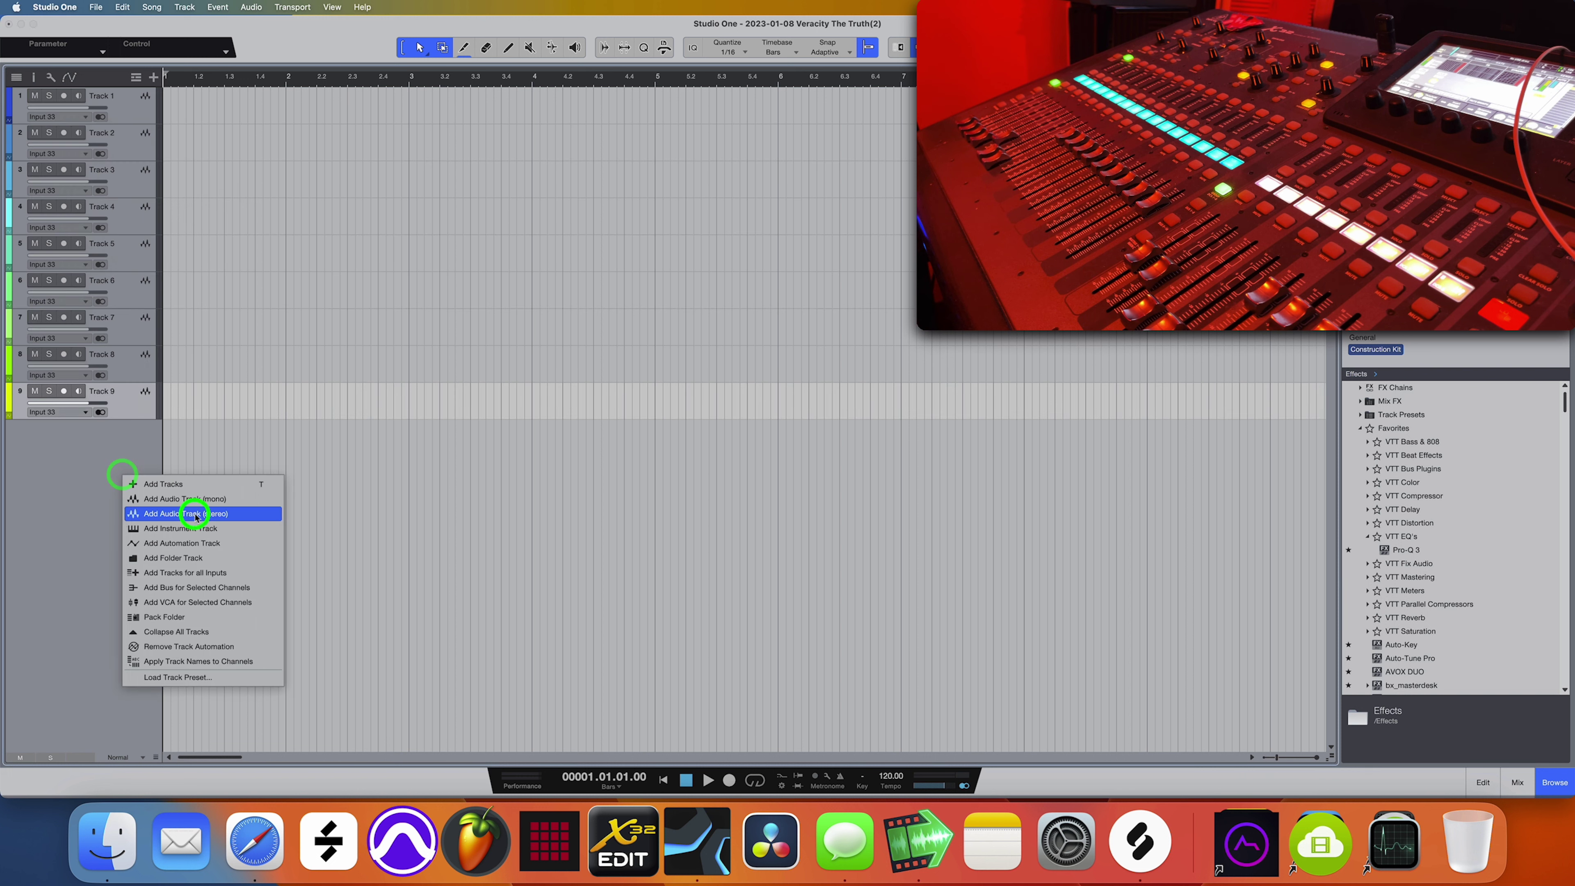
{"action": "left_click", "coordinate": [194, 510]}
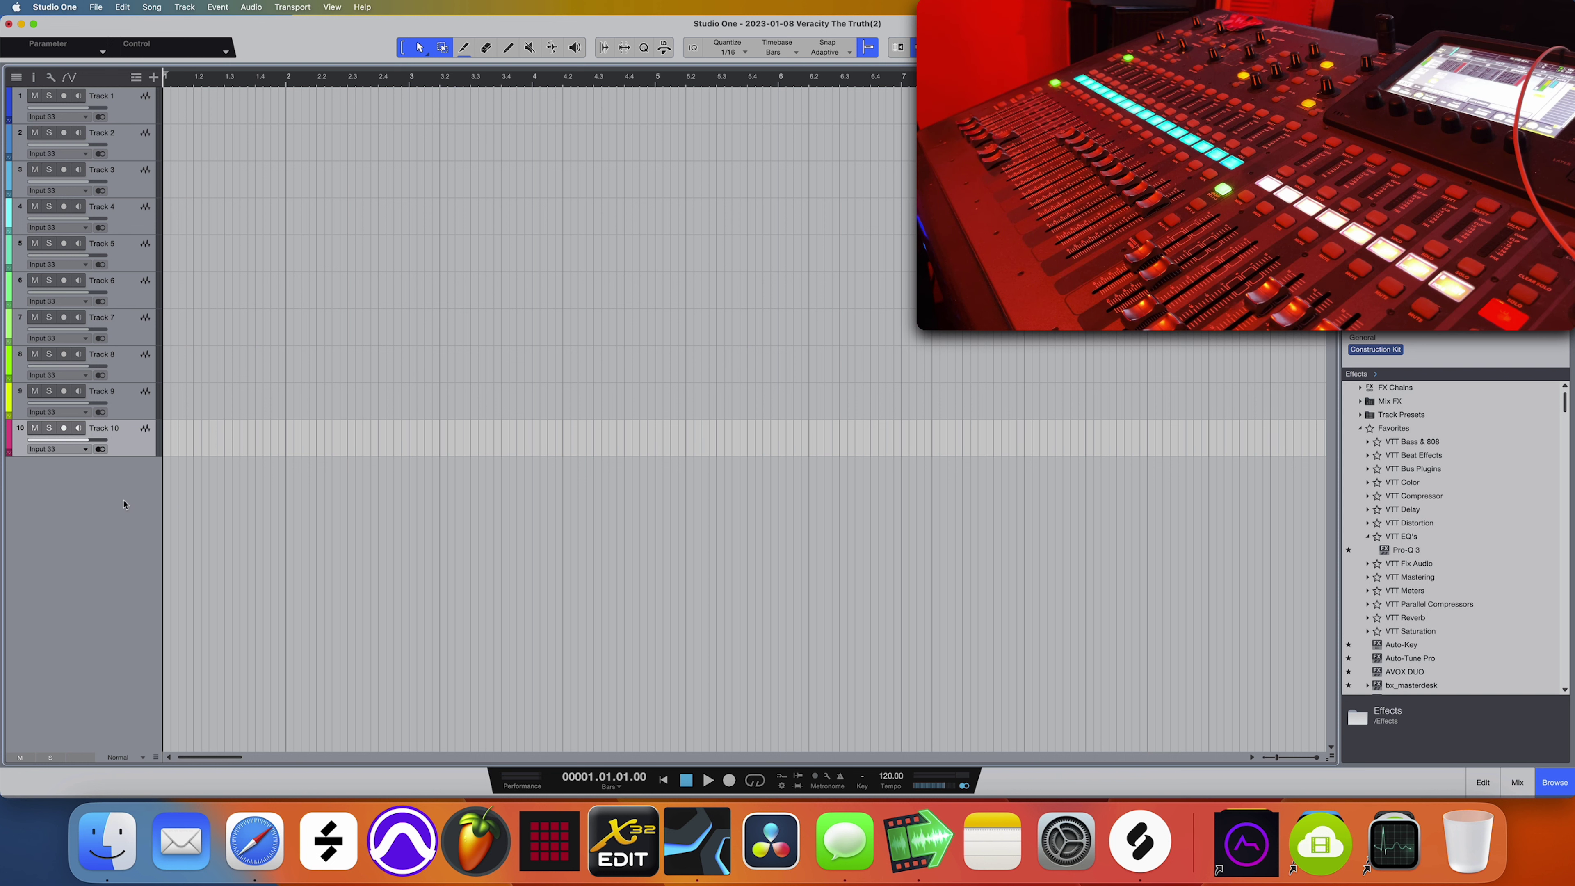
{"action": "left_click", "coordinate": [1517, 782]}
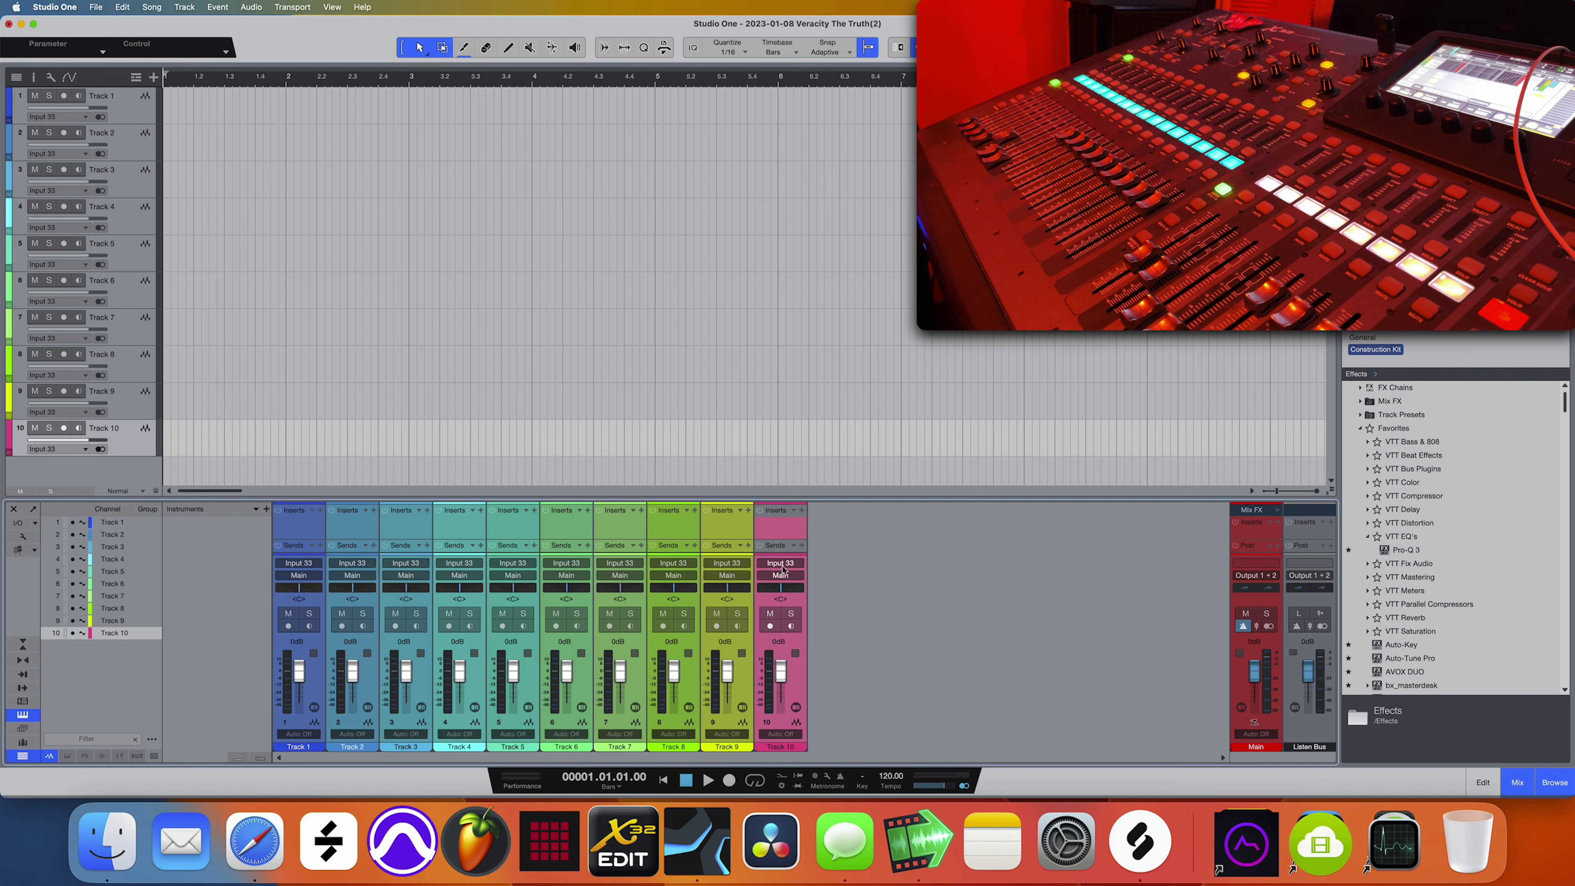
{"action": "left_click", "coordinate": [622, 842]}
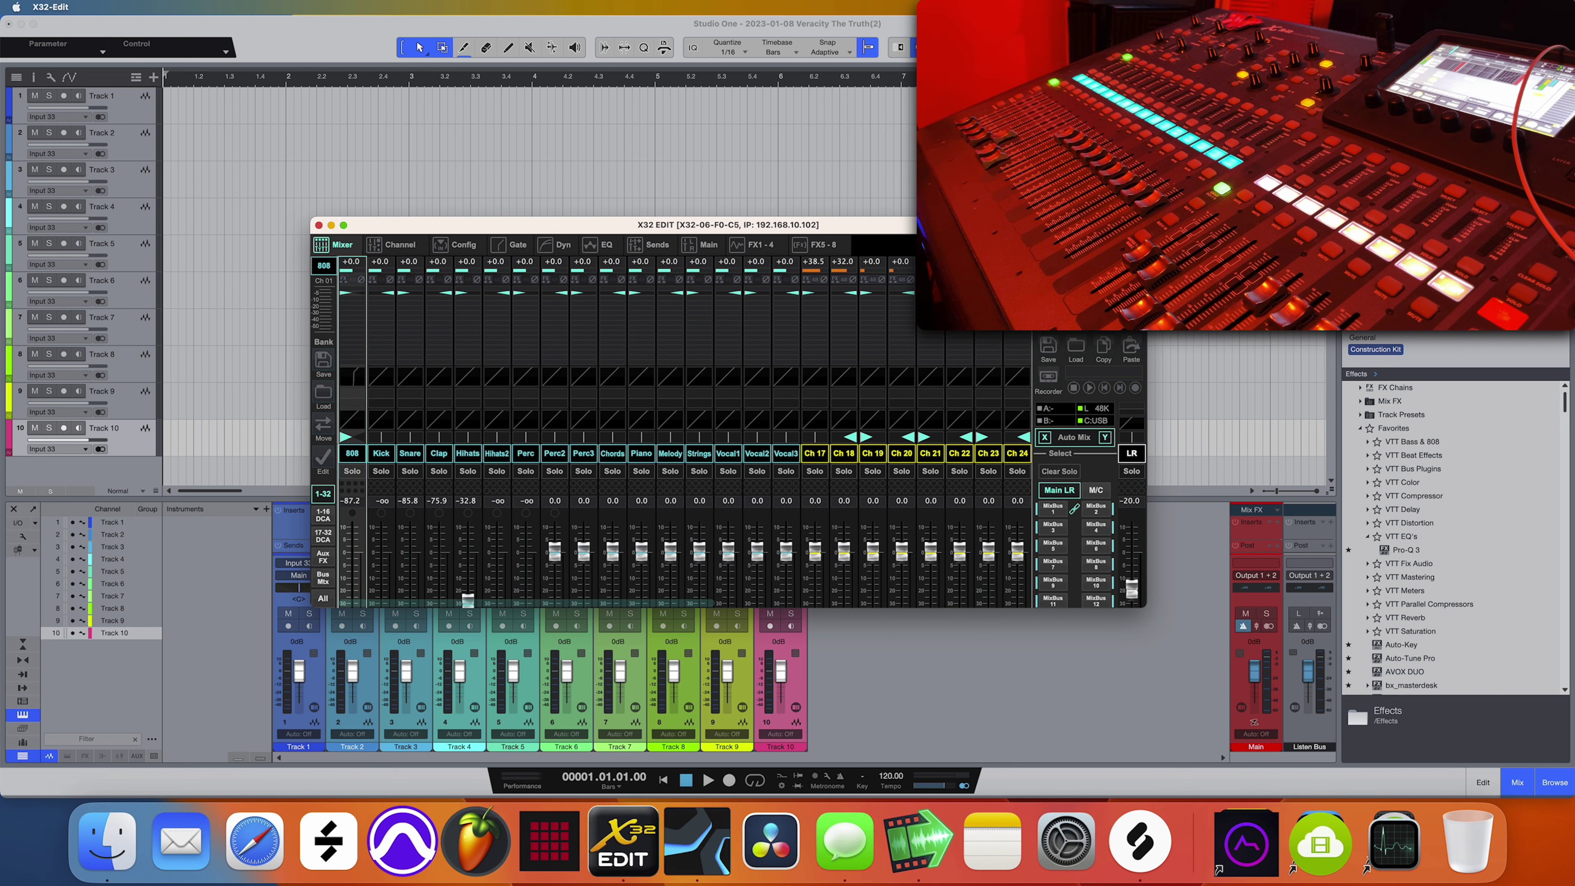
{"action": "key", "text": "super+comma"}
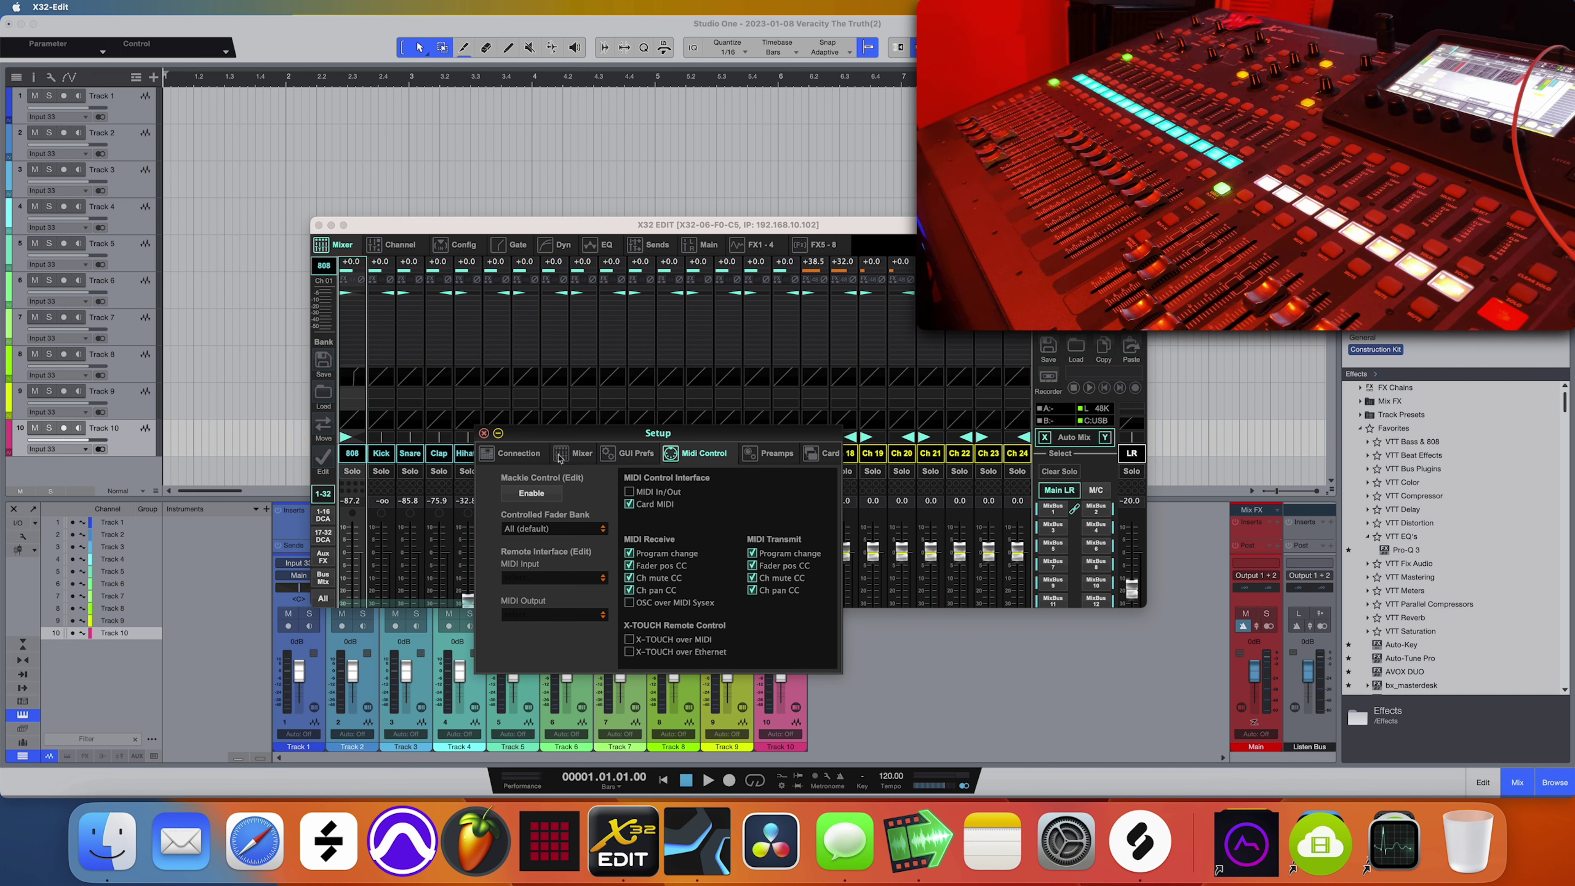
{"action": "left_click", "coordinate": [484, 433]}
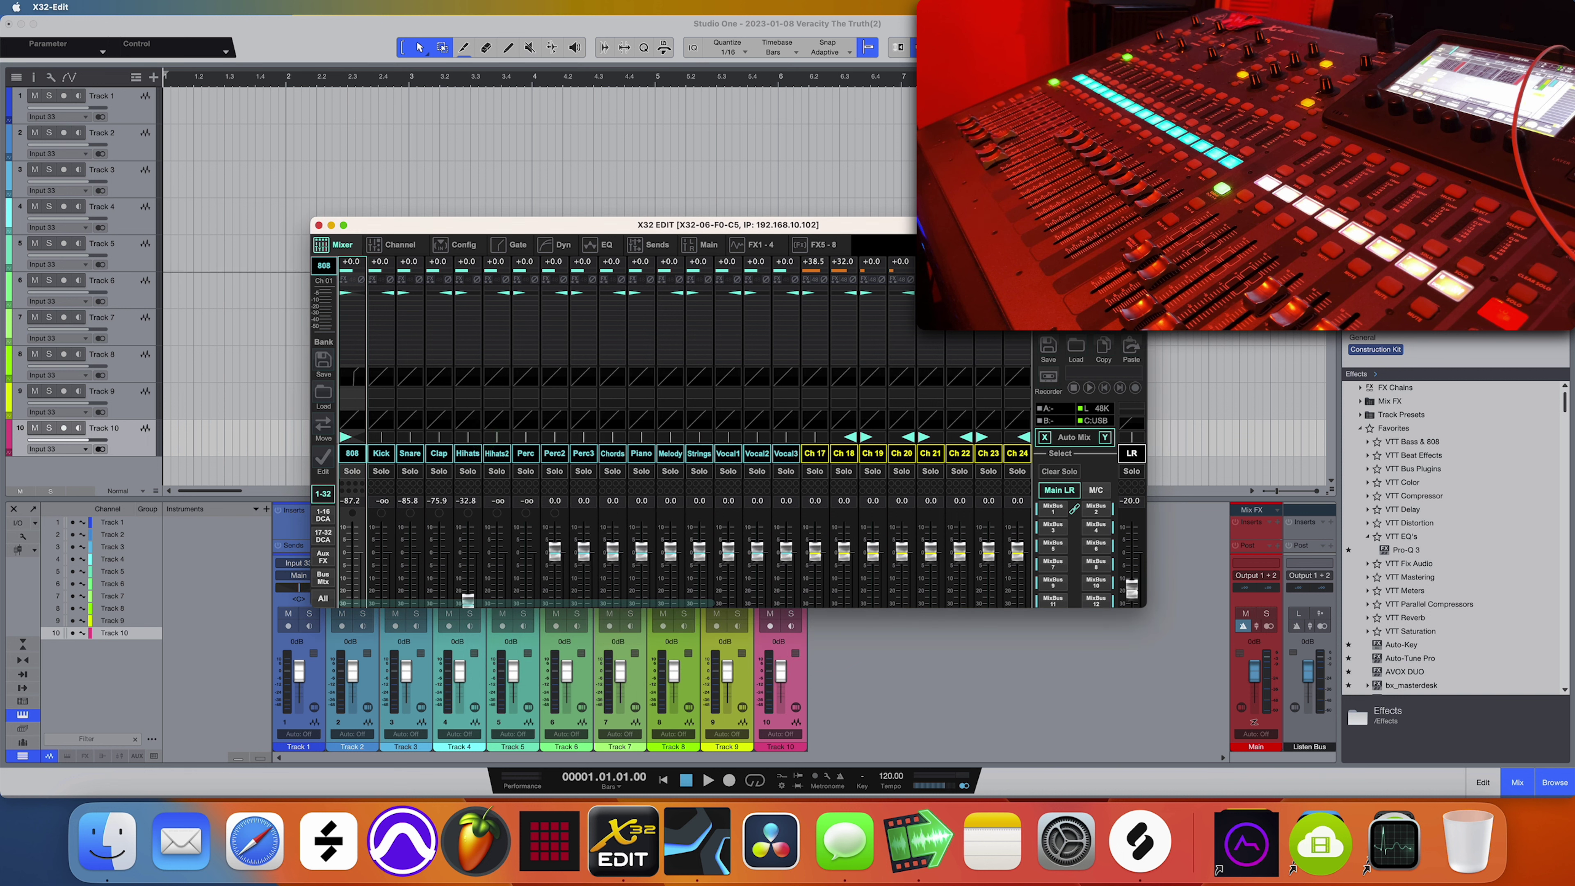
{"action": "left_click", "coordinate": [1109, 244]}
{"action": "left_click", "coordinate": [811, 453]}
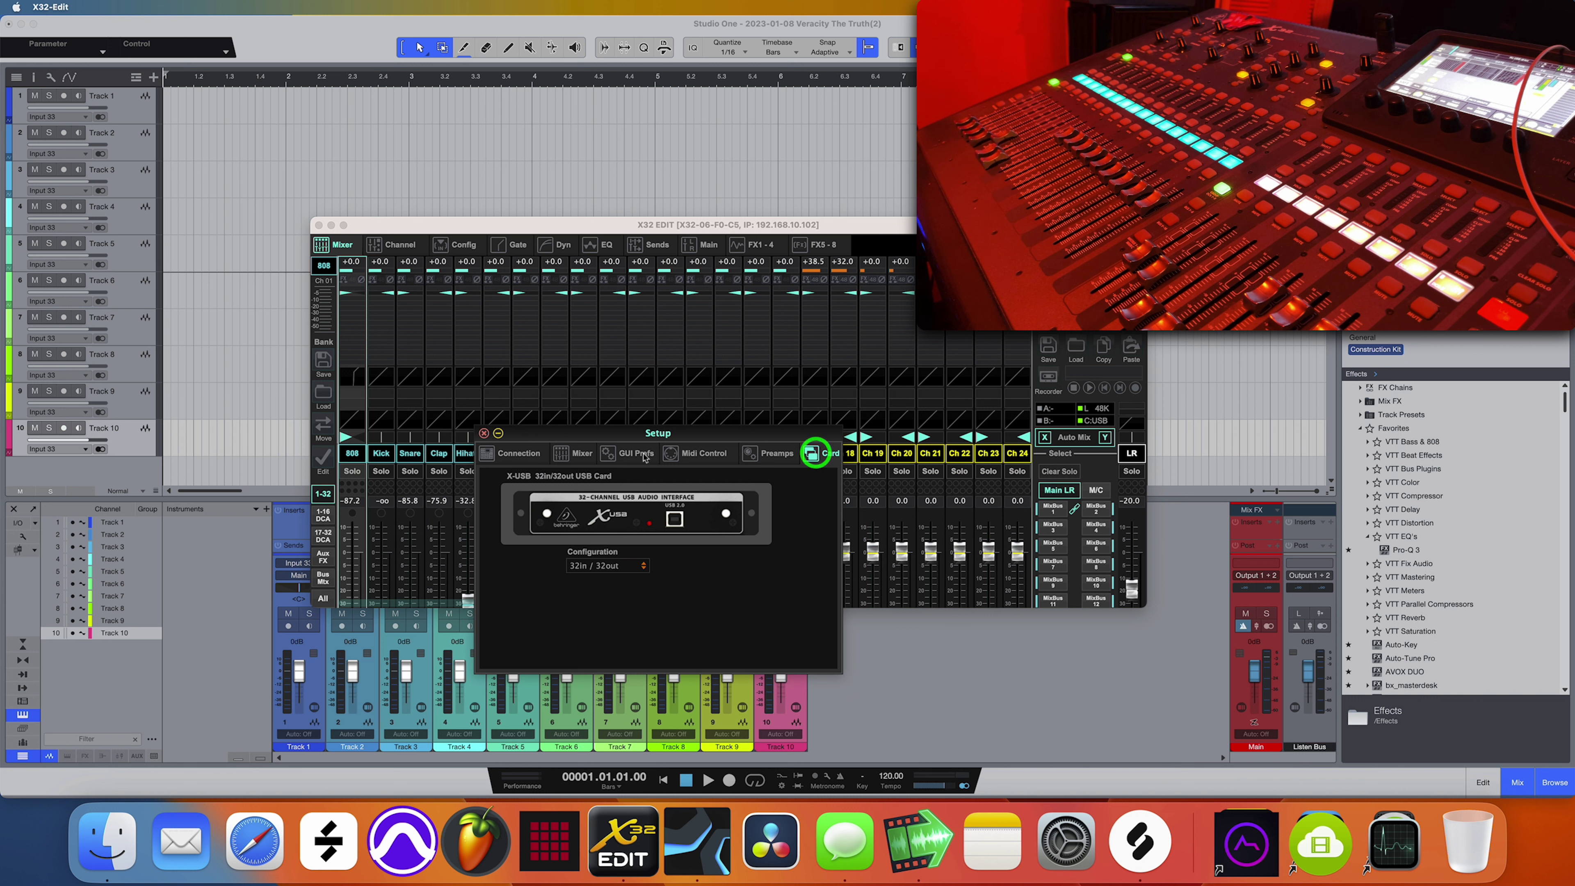
{"action": "left_click", "coordinate": [484, 434]}
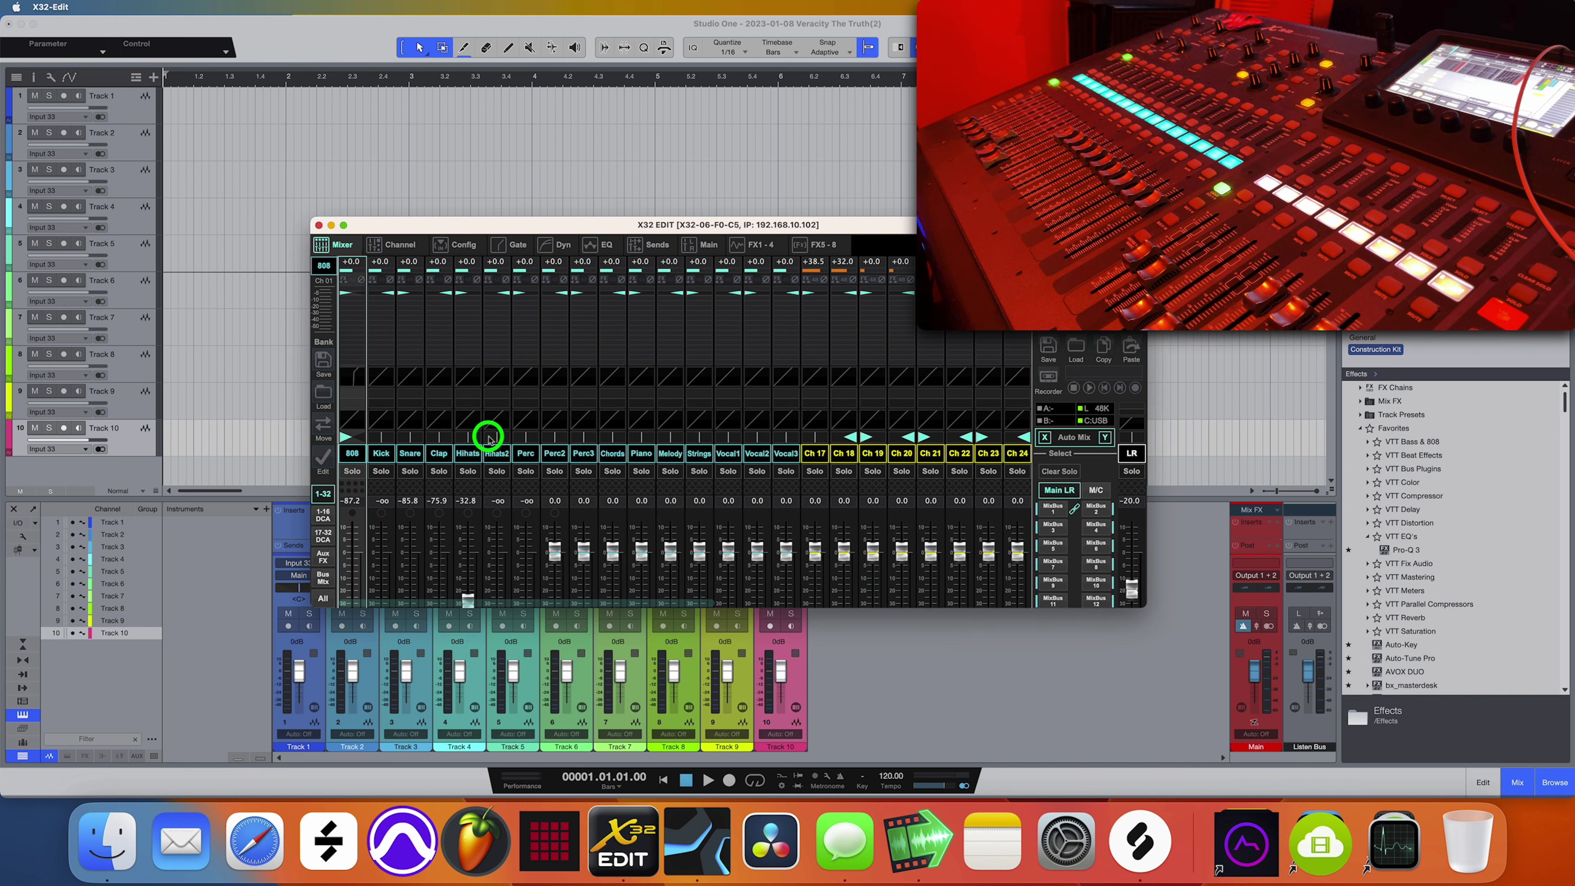
- Quit X32-Edit and bring up Studio One's toolbar customization settings
{"action": "left_click", "coordinate": [318, 225]}
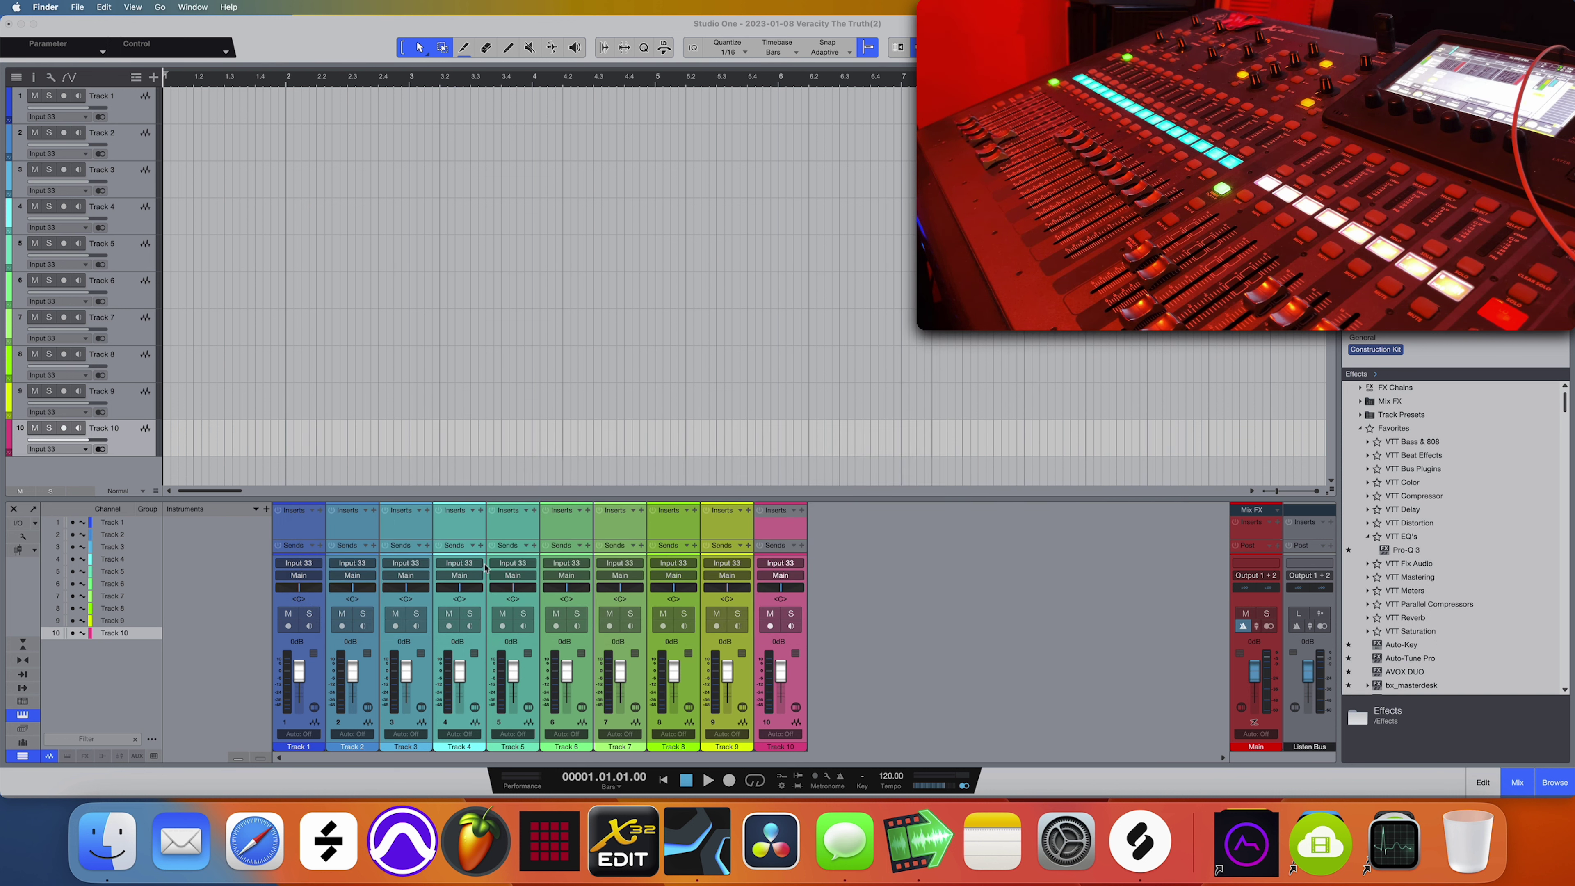
{"action": "left_click", "coordinate": [143, 48]}
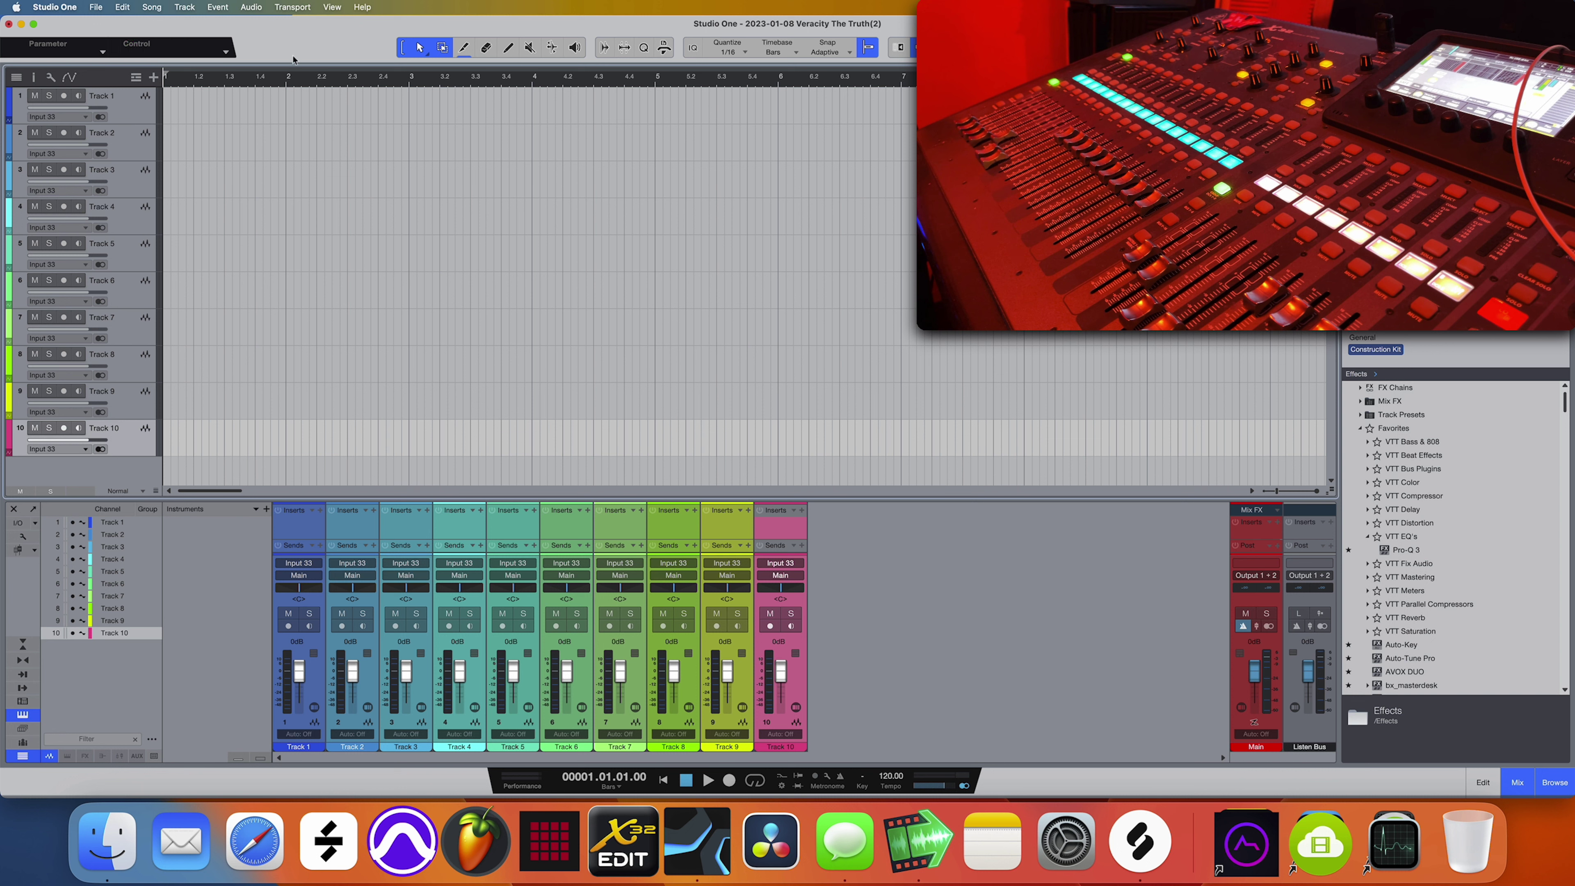
{"action": "right_click", "coordinate": [306, 48]}
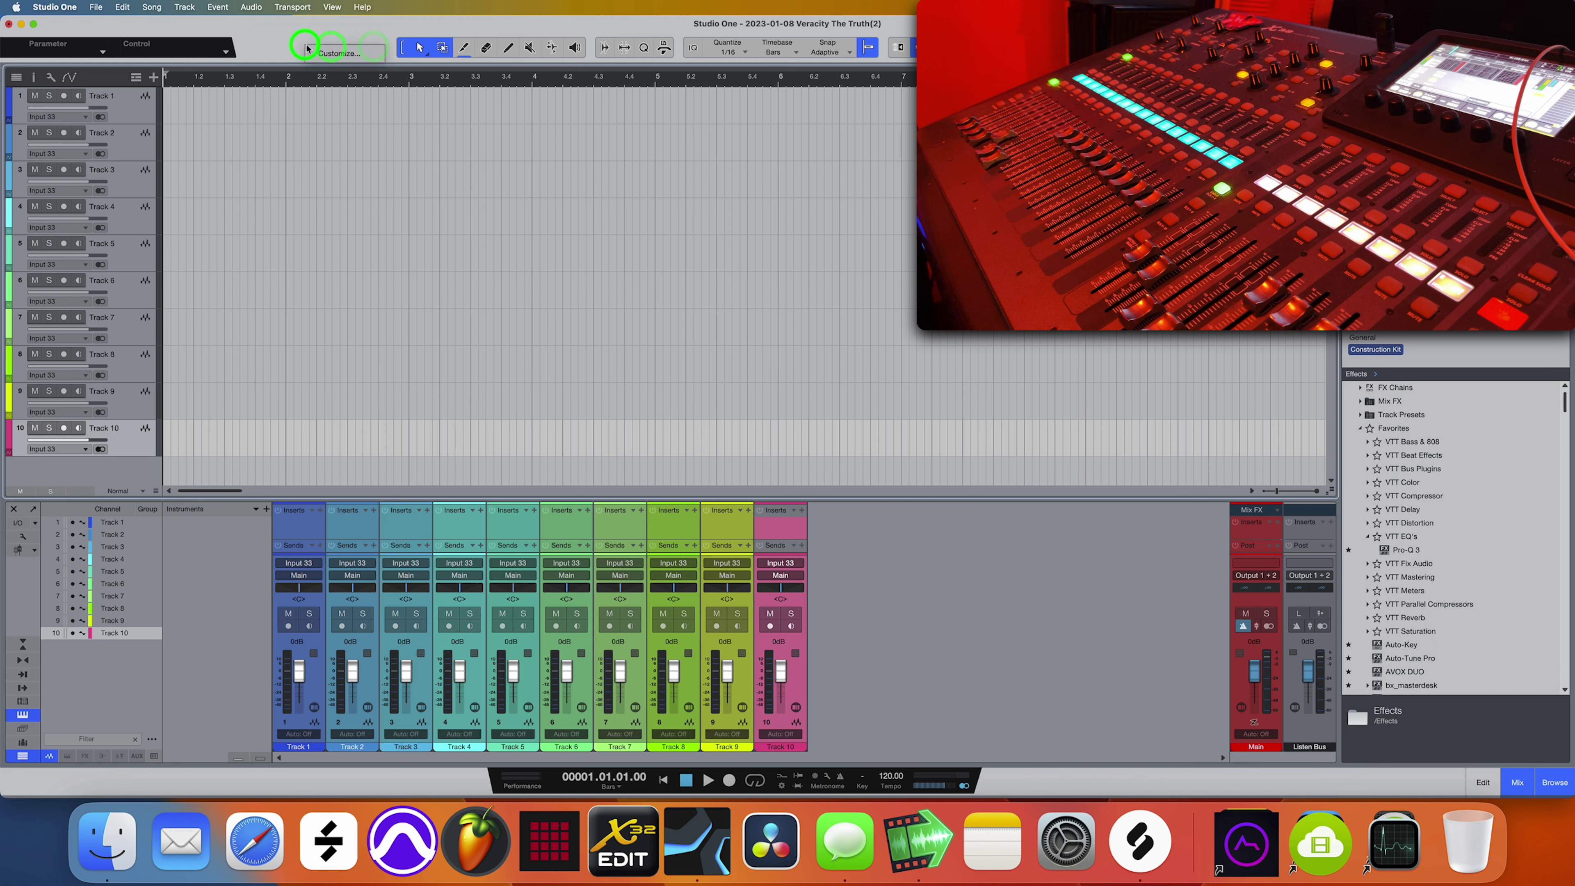
{"action": "left_click", "coordinate": [329, 53]}
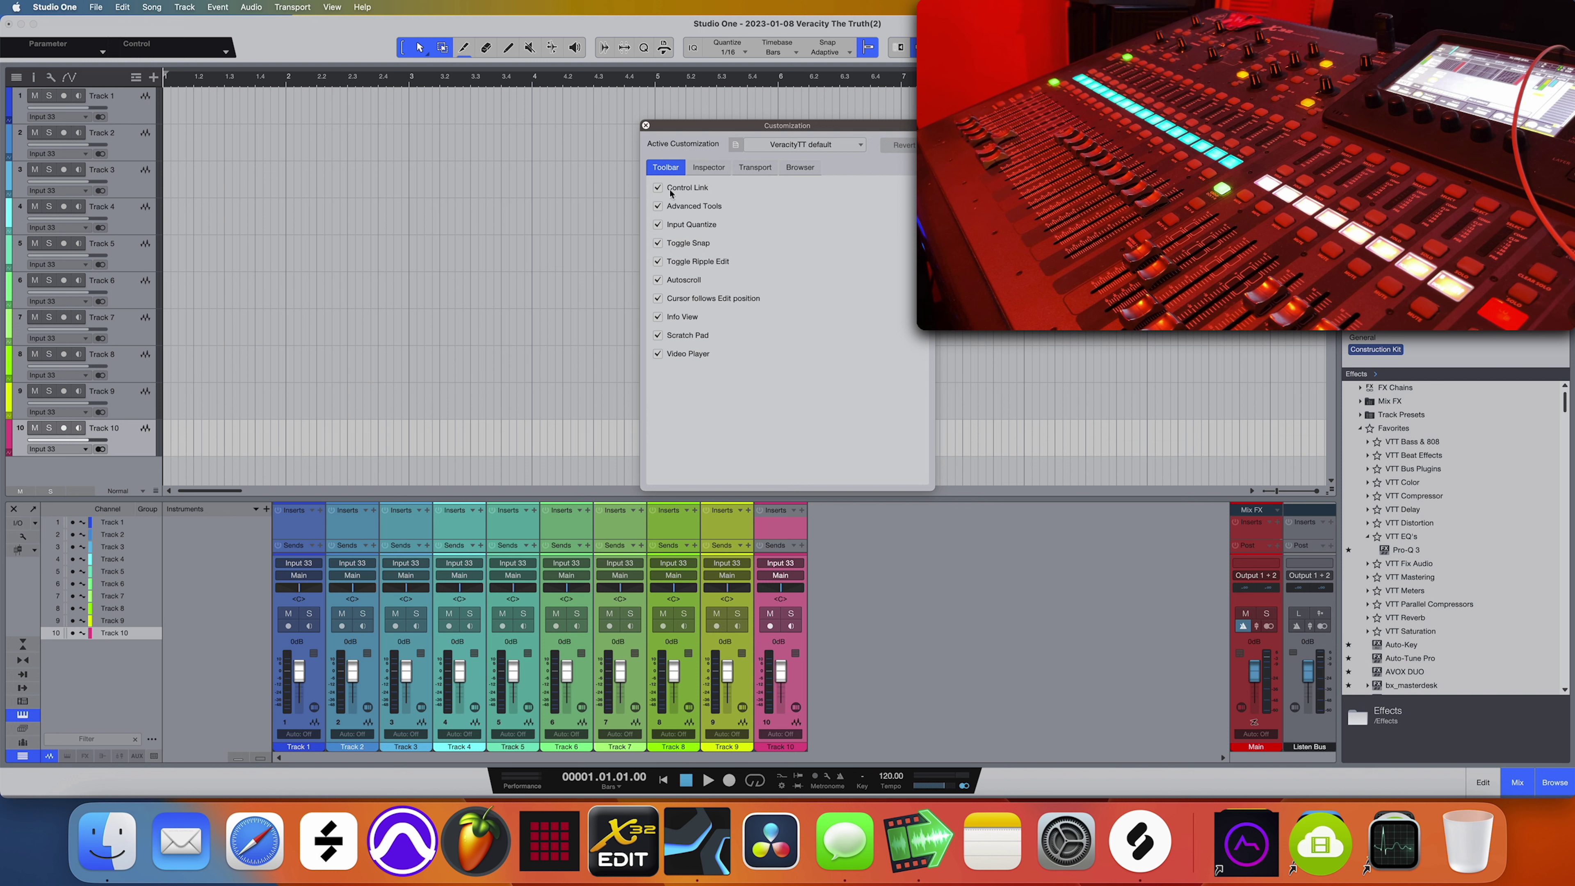
- Toggle Control Link off and back on in the Toolbar options, then close the dialog
{"action": "left_click", "coordinate": [754, 167]}
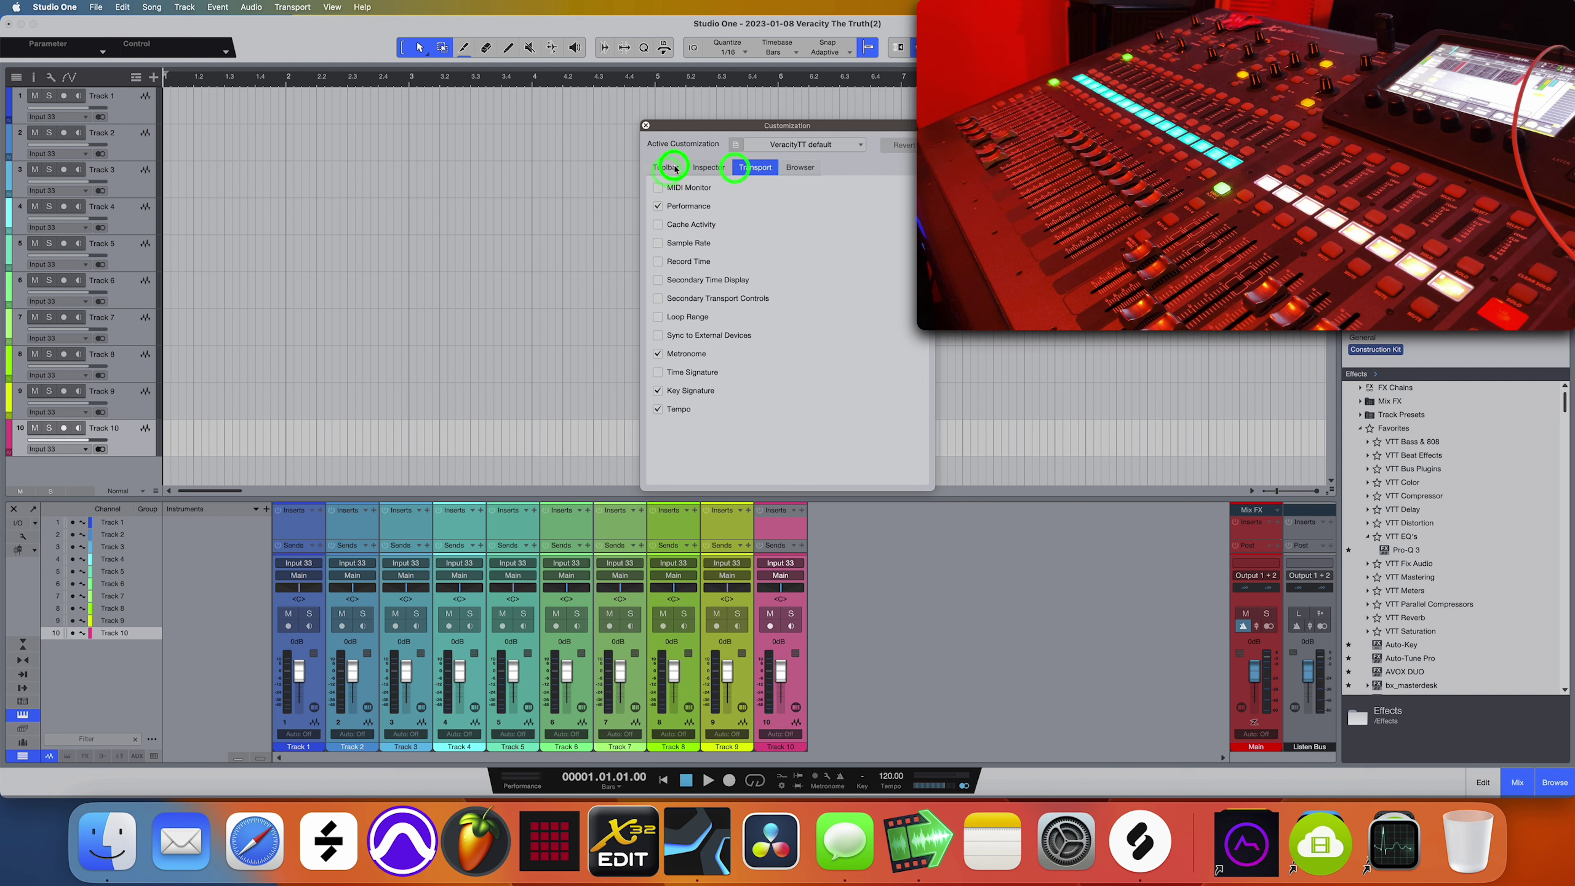
{"action": "left_click", "coordinate": [675, 167]}
{"action": "left_click", "coordinate": [708, 167]}
{"action": "left_click", "coordinate": [755, 167]}
{"action": "left_click", "coordinate": [668, 167]}
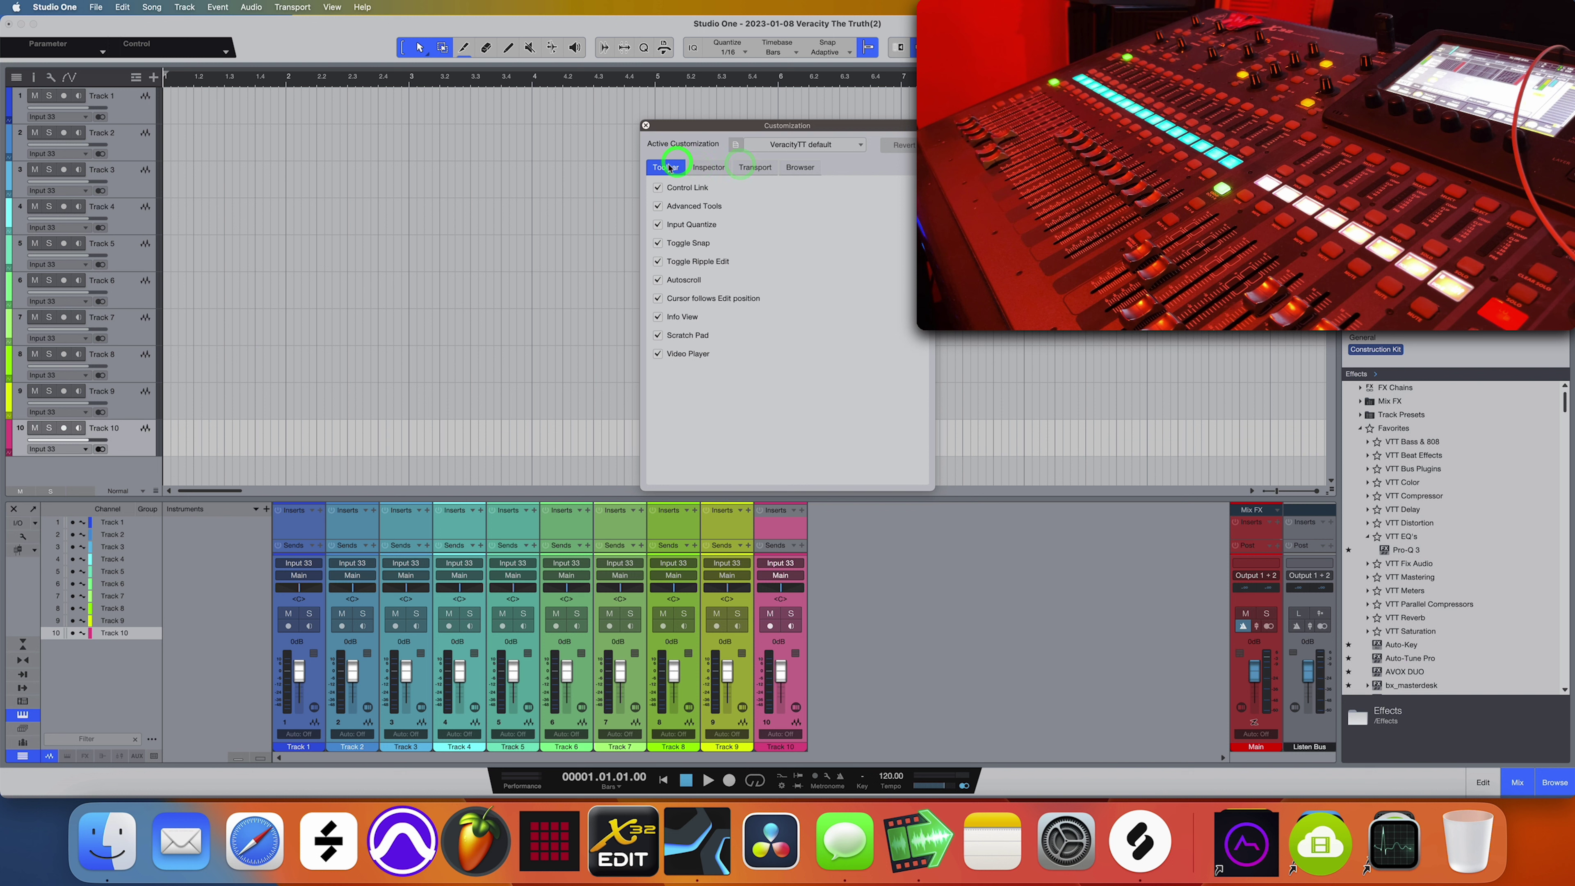
{"action": "left_click", "coordinate": [677, 190]}
{"action": "left_click", "coordinate": [669, 188]}
{"action": "left_click", "coordinate": [645, 125]}
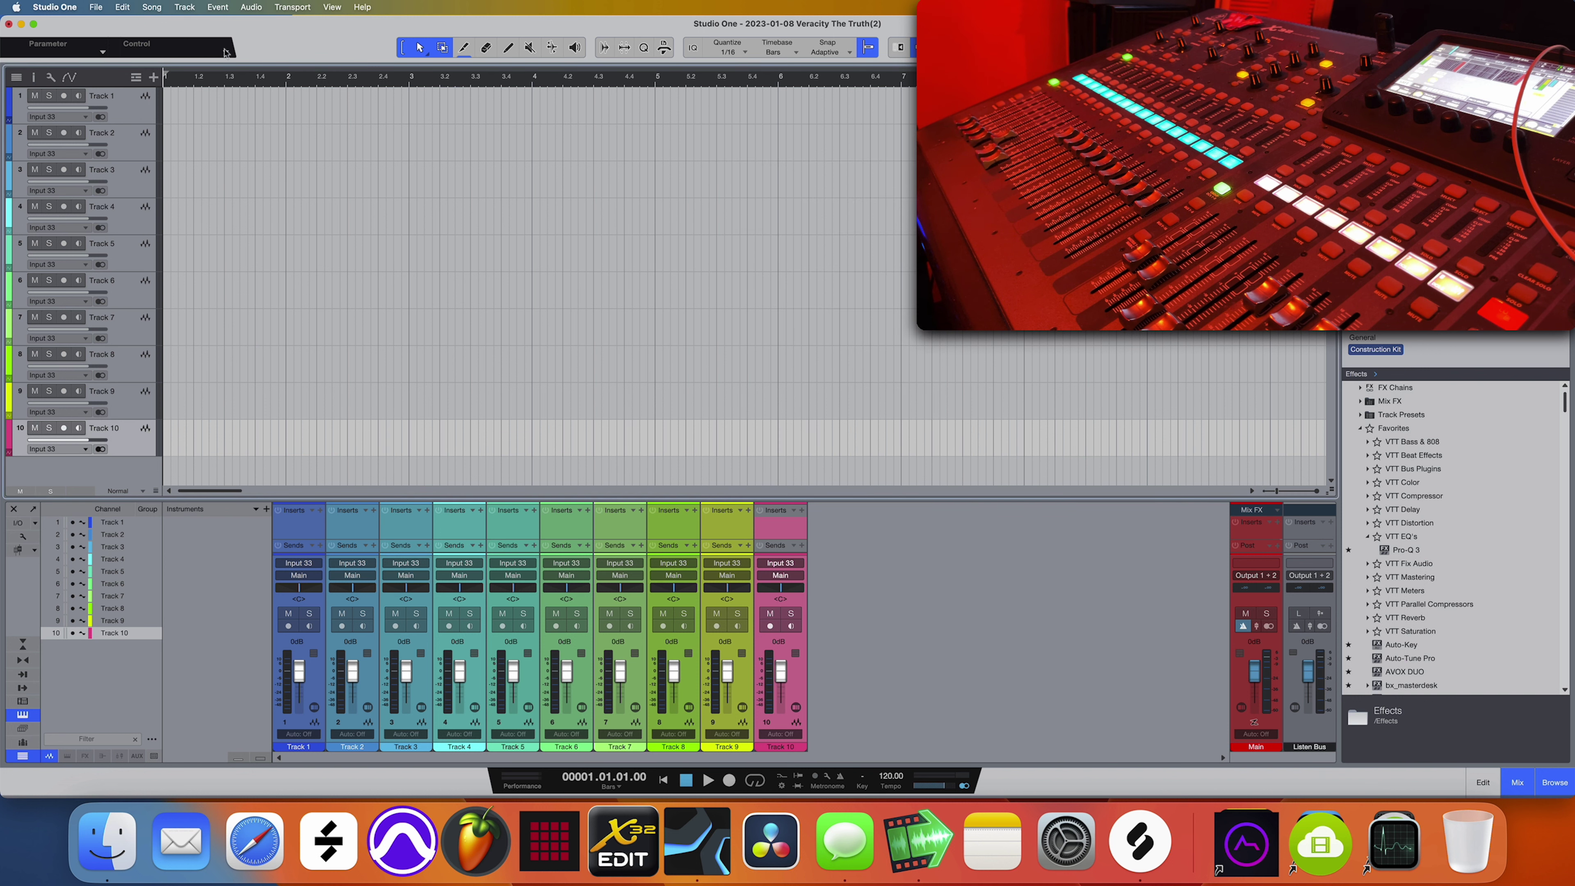
- Start a new control surface named x32 with manufacturer Behringer
{"action": "left_click", "coordinate": [178, 50]}
{"action": "left_click", "coordinate": [224, 53]}
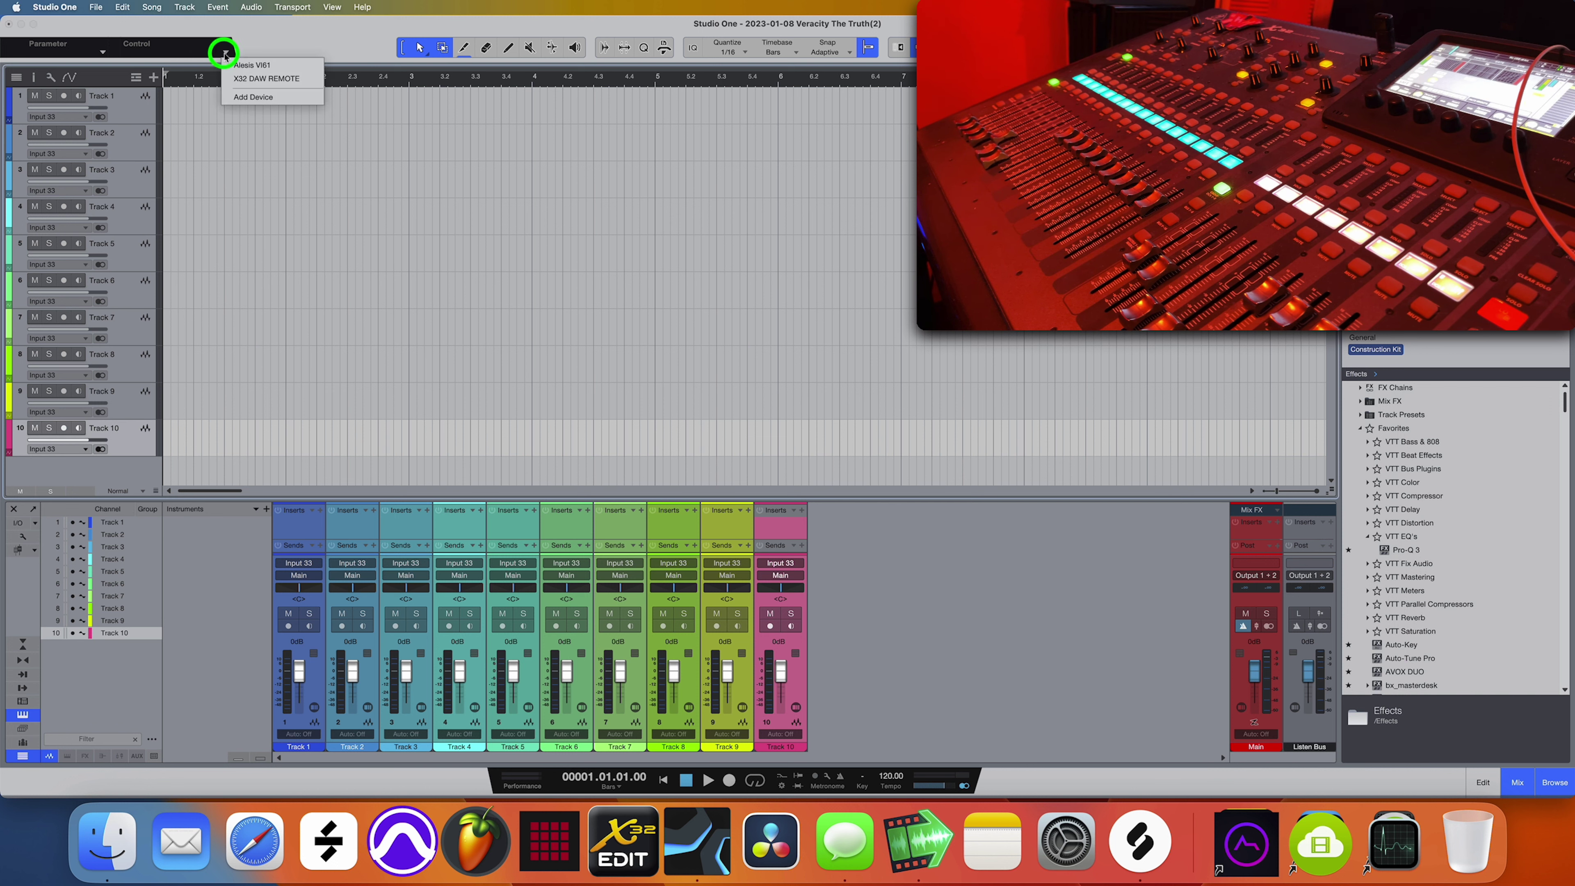
{"action": "left_click", "coordinate": [253, 96]}
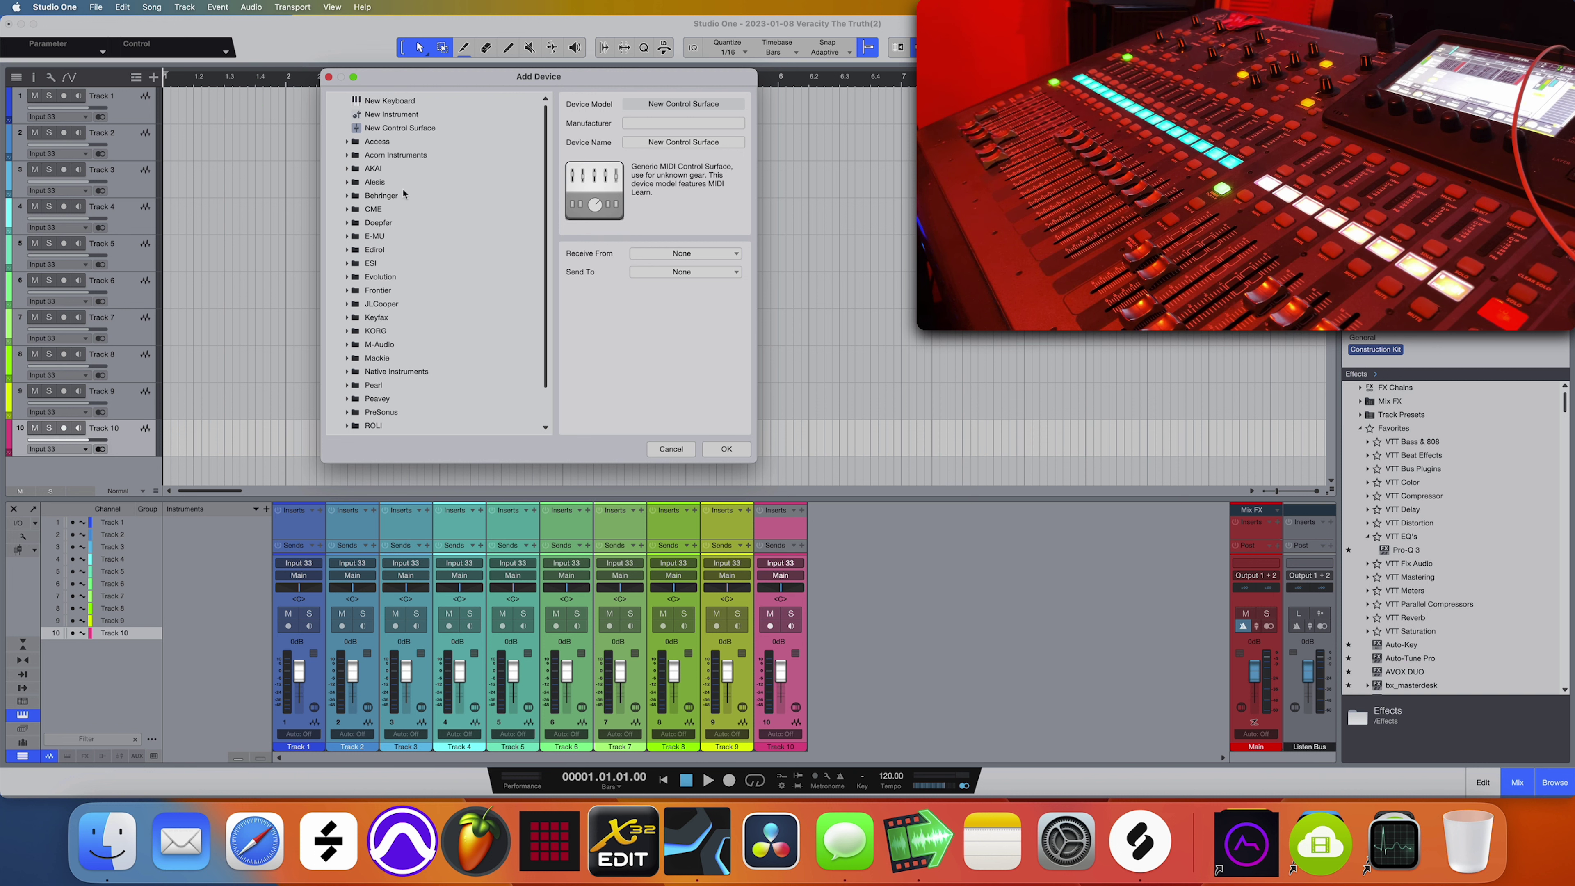
{"action": "left_click", "coordinate": [420, 129]}
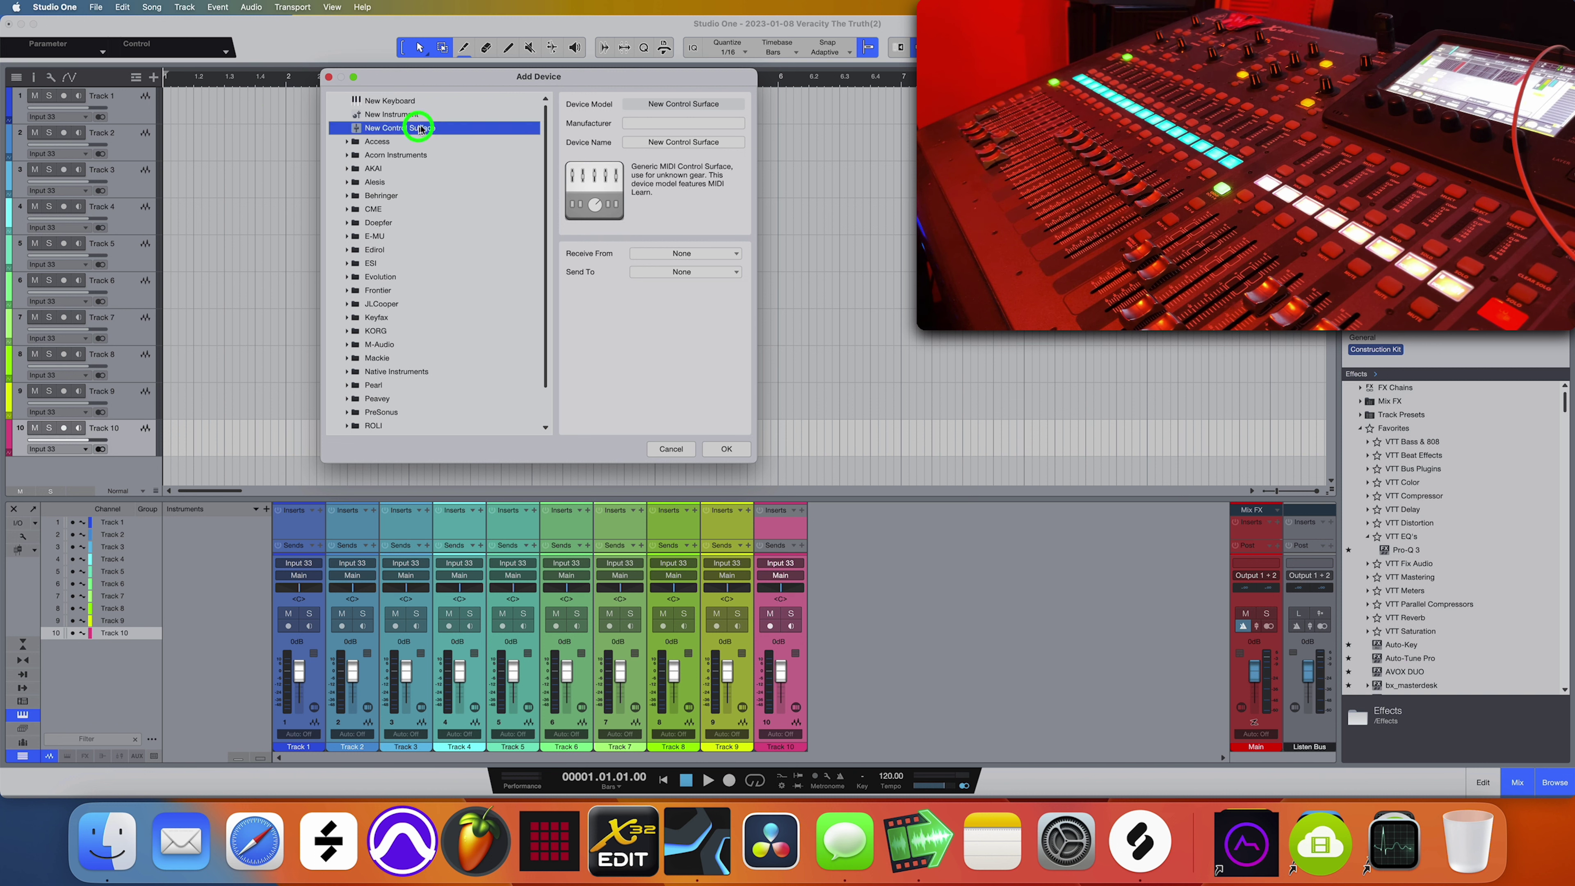
{"action": "left_click", "coordinate": [661, 141]}
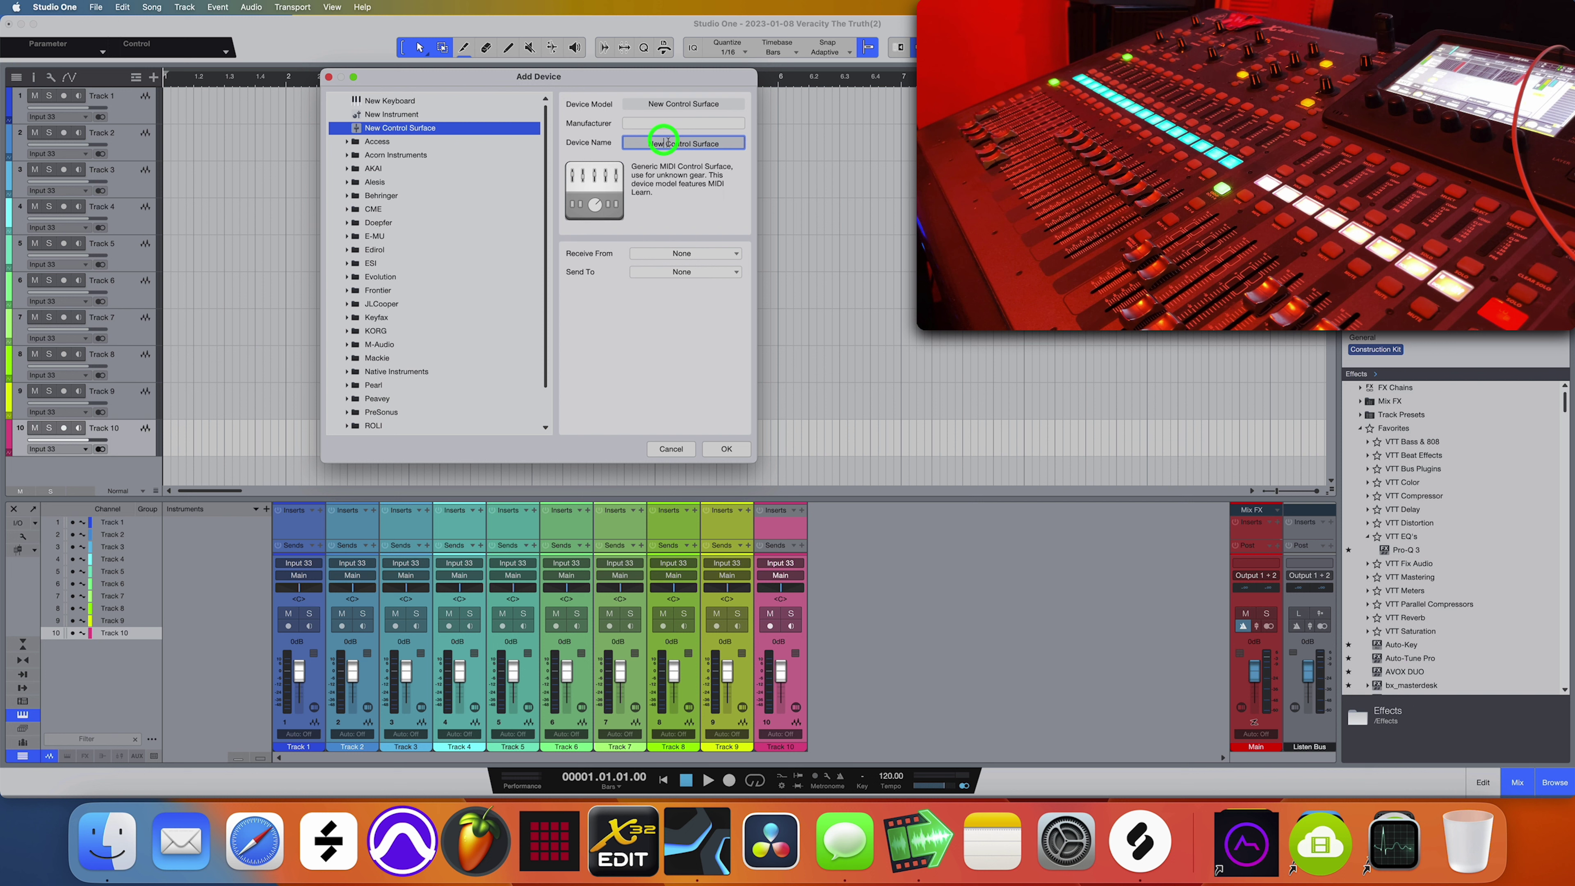
{"action": "type", "text": "x32"}
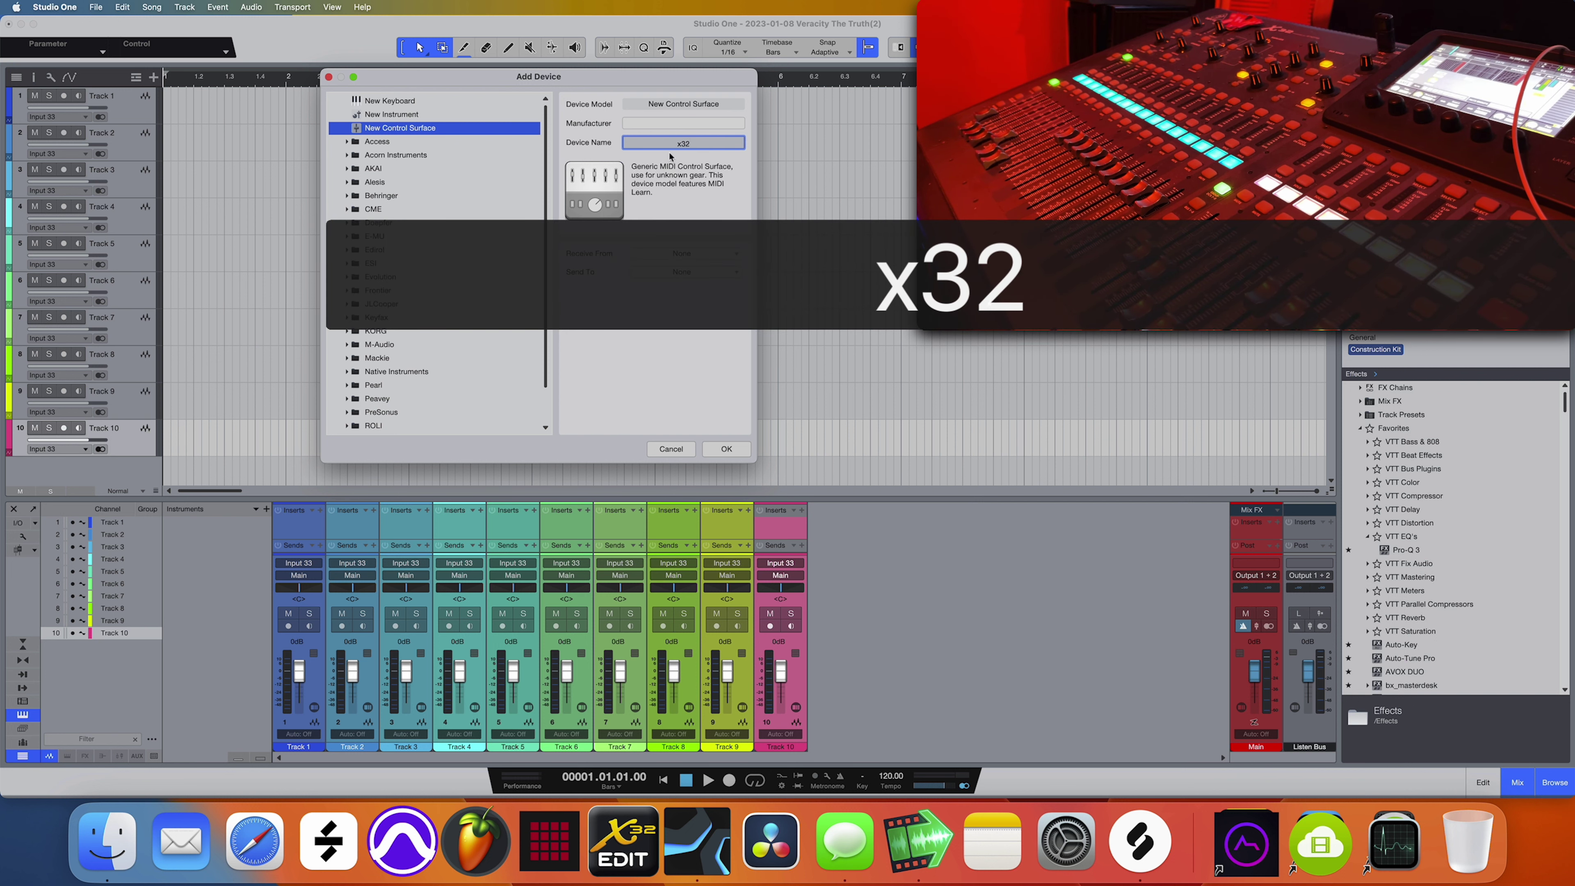
{"action": "left_click", "coordinate": [693, 123]}
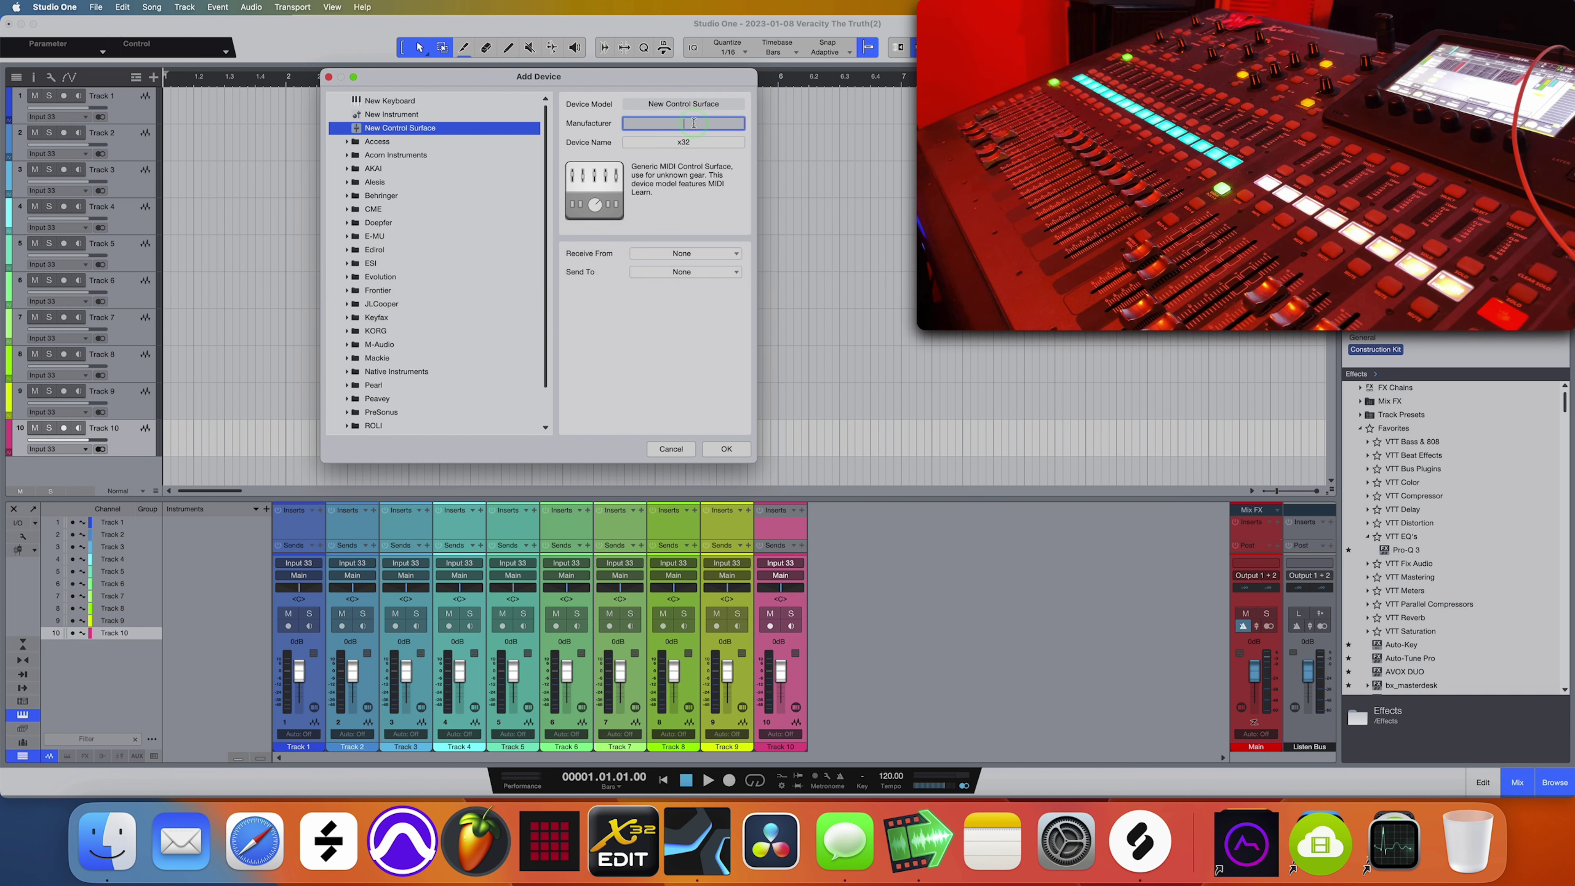
{"action": "type", "text": "Behringer"}
- Set the x32 surface to receive from and send to X-USB, then confirm
{"action": "left_click", "coordinate": [679, 254]}
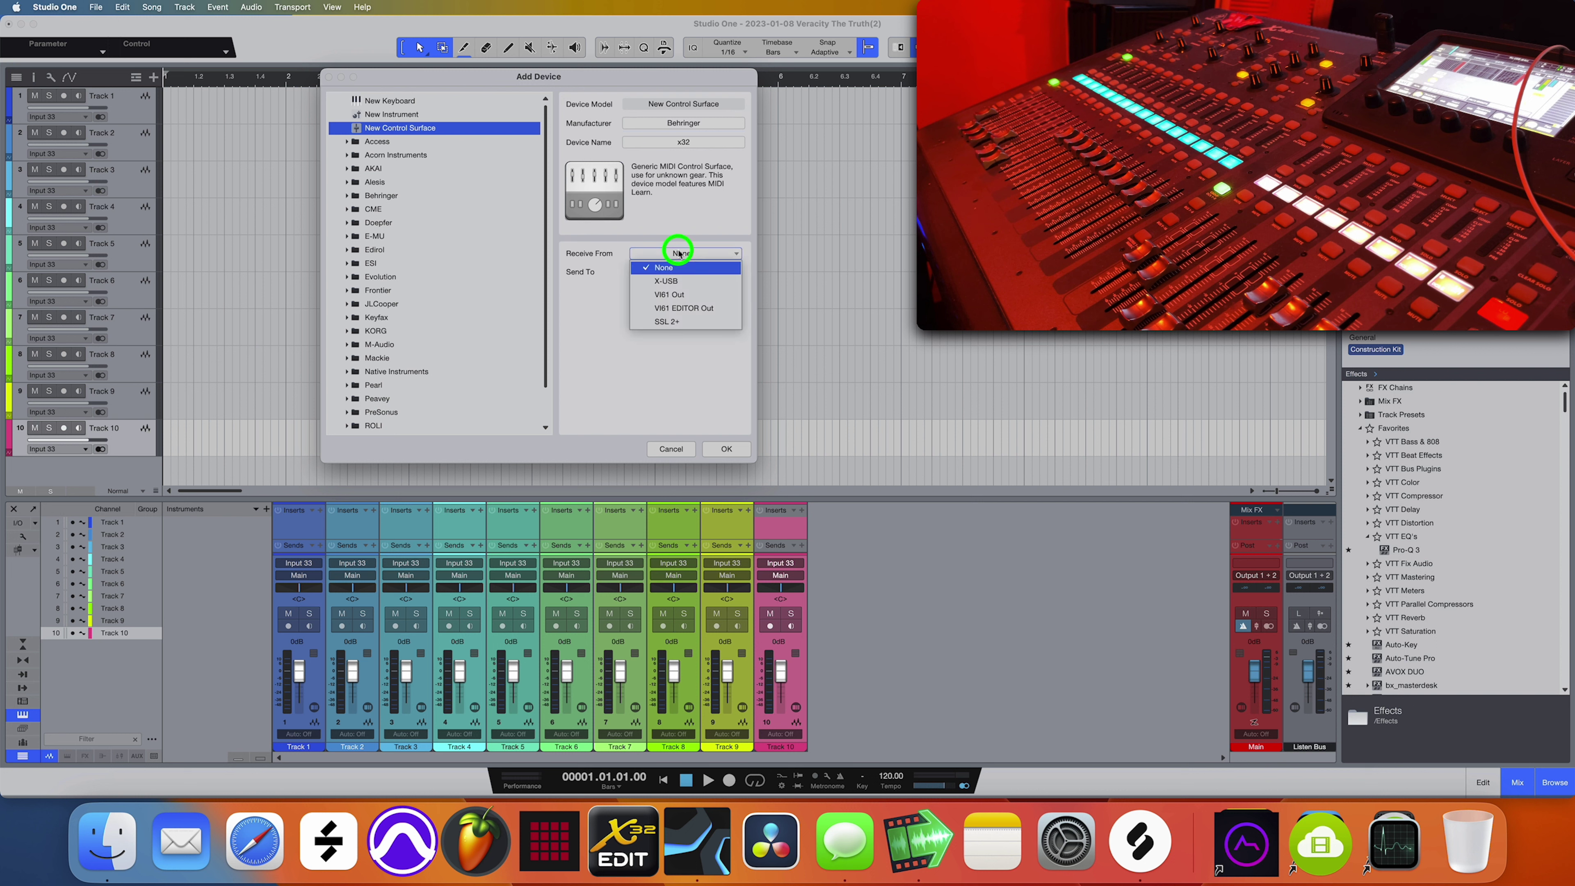
{"action": "left_click", "coordinate": [678, 282]}
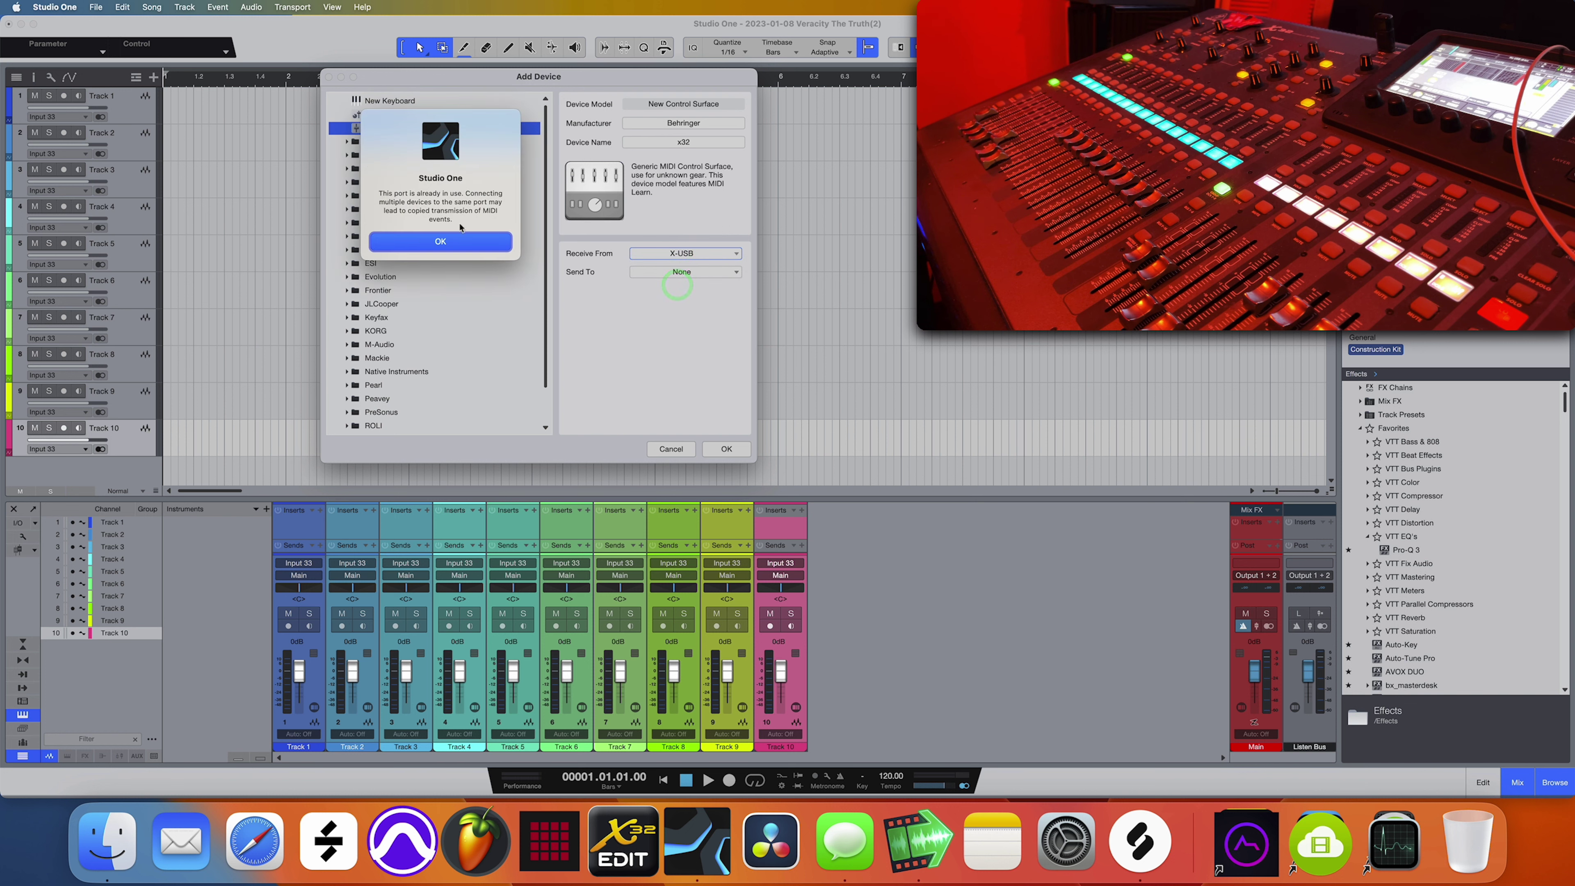
{"action": "left_click", "coordinate": [450, 239]}
{"action": "left_click", "coordinate": [687, 272]}
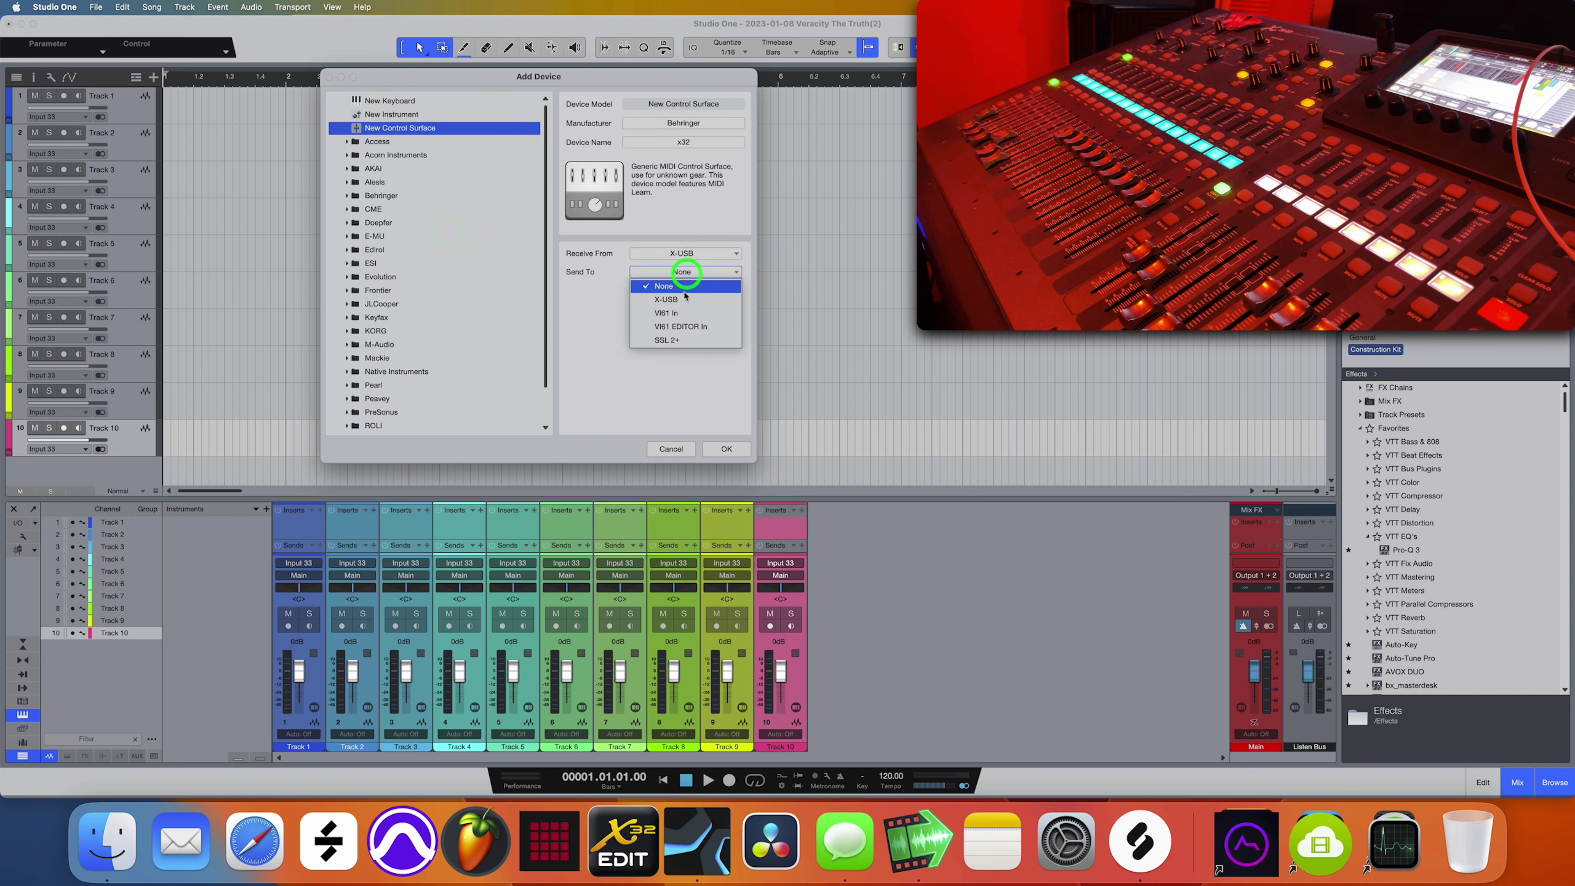
{"action": "left_click", "coordinate": [682, 299]}
{"action": "left_click", "coordinate": [472, 241]}
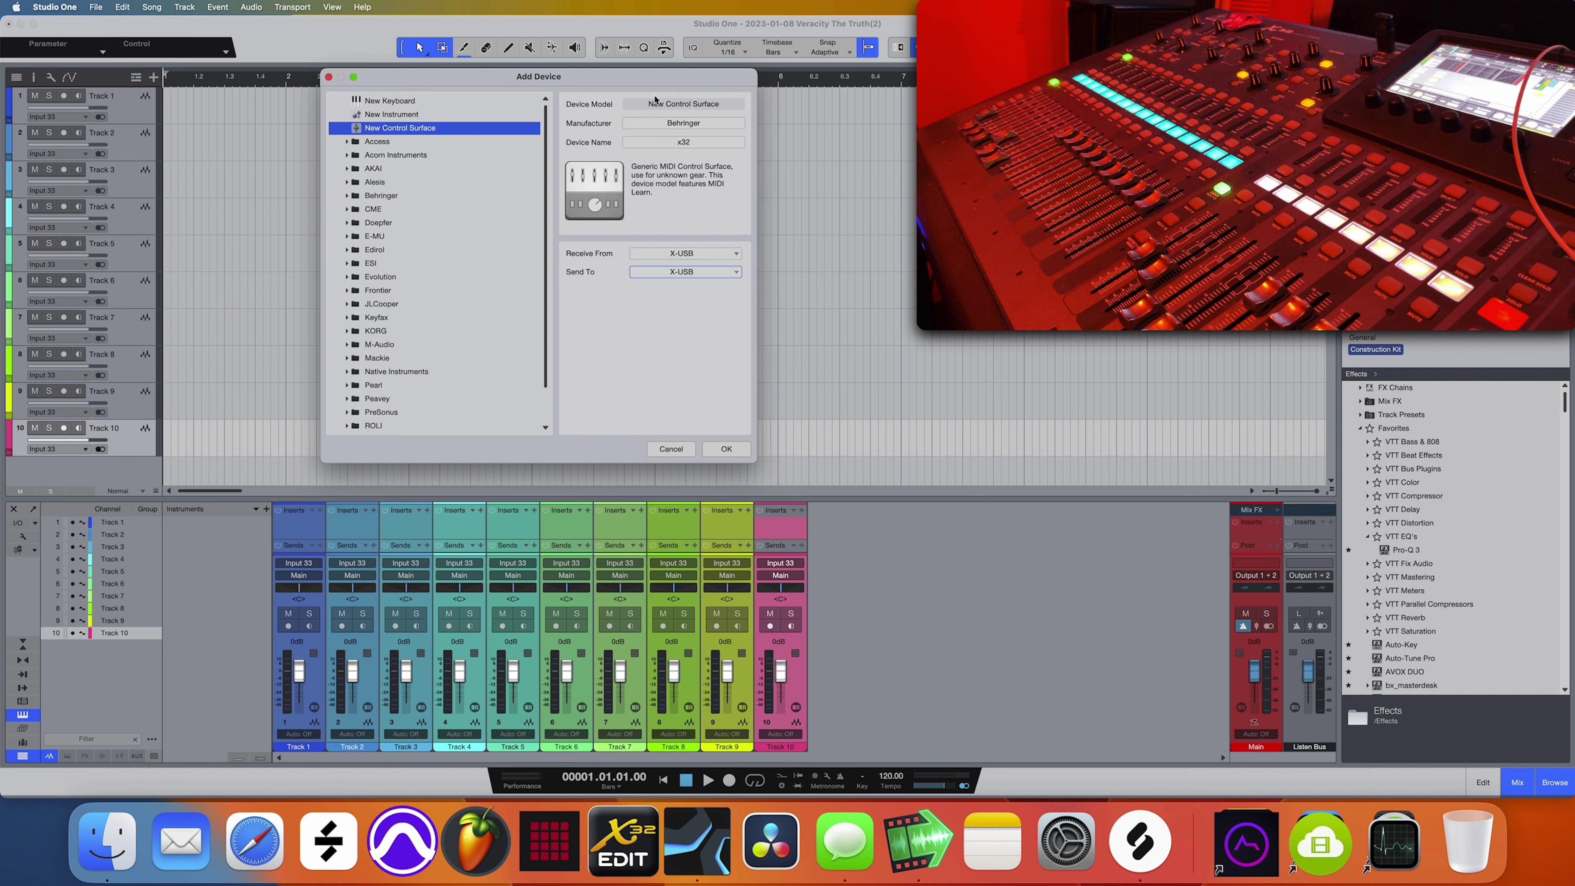
{"action": "left_click", "coordinate": [669, 104]}
{"action": "left_click", "coordinate": [719, 454]}
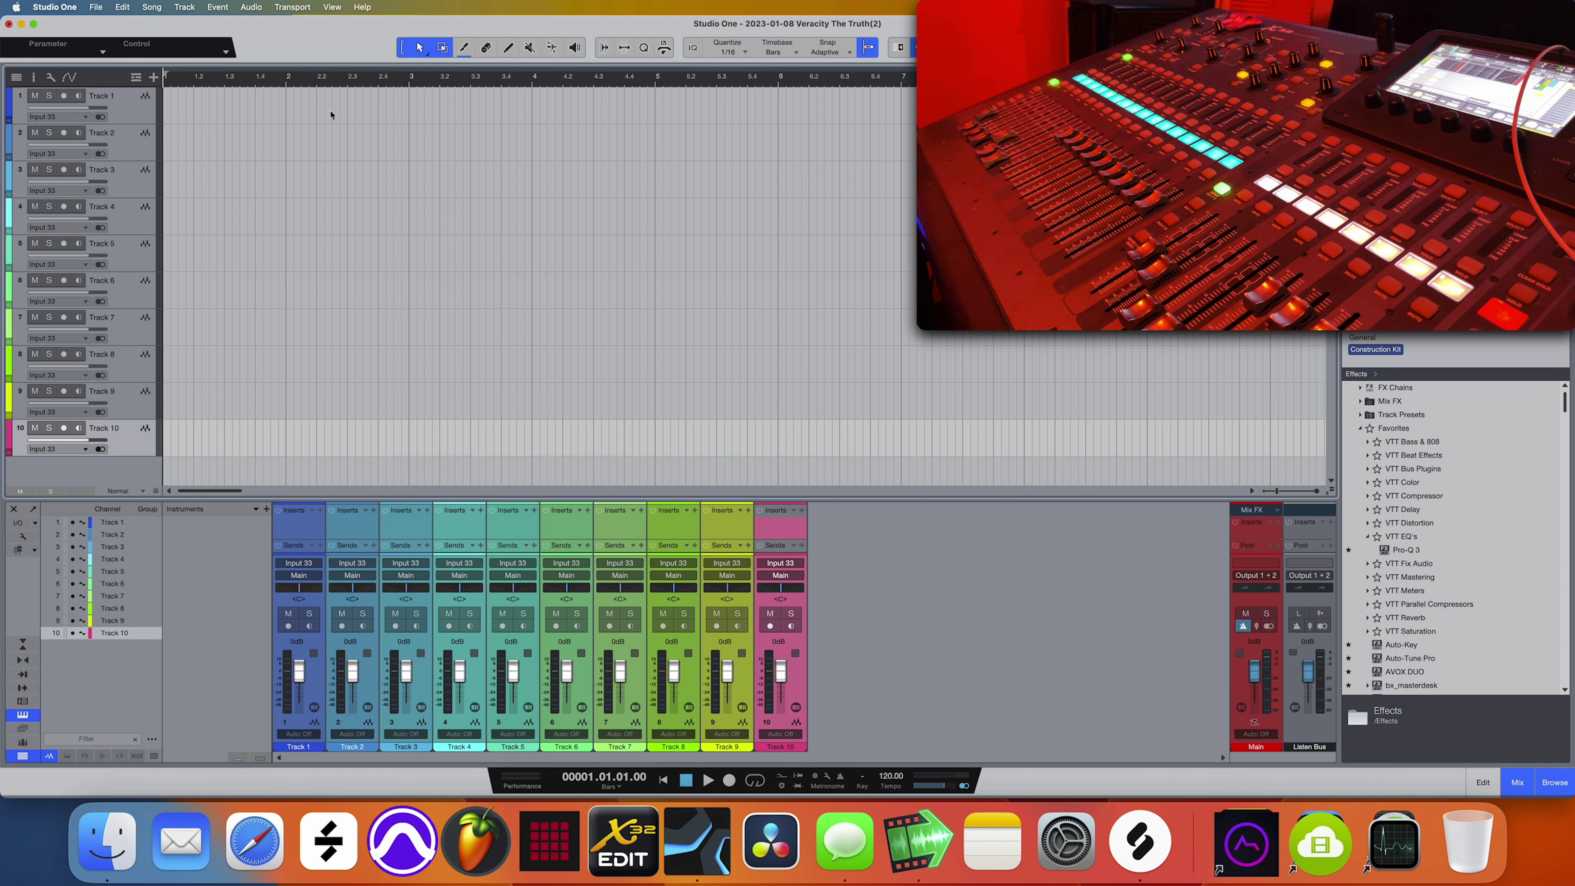
- Open the x32 device window from the Control dropdown and turn on MIDI Learn
{"action": "left_click", "coordinate": [225, 52]}
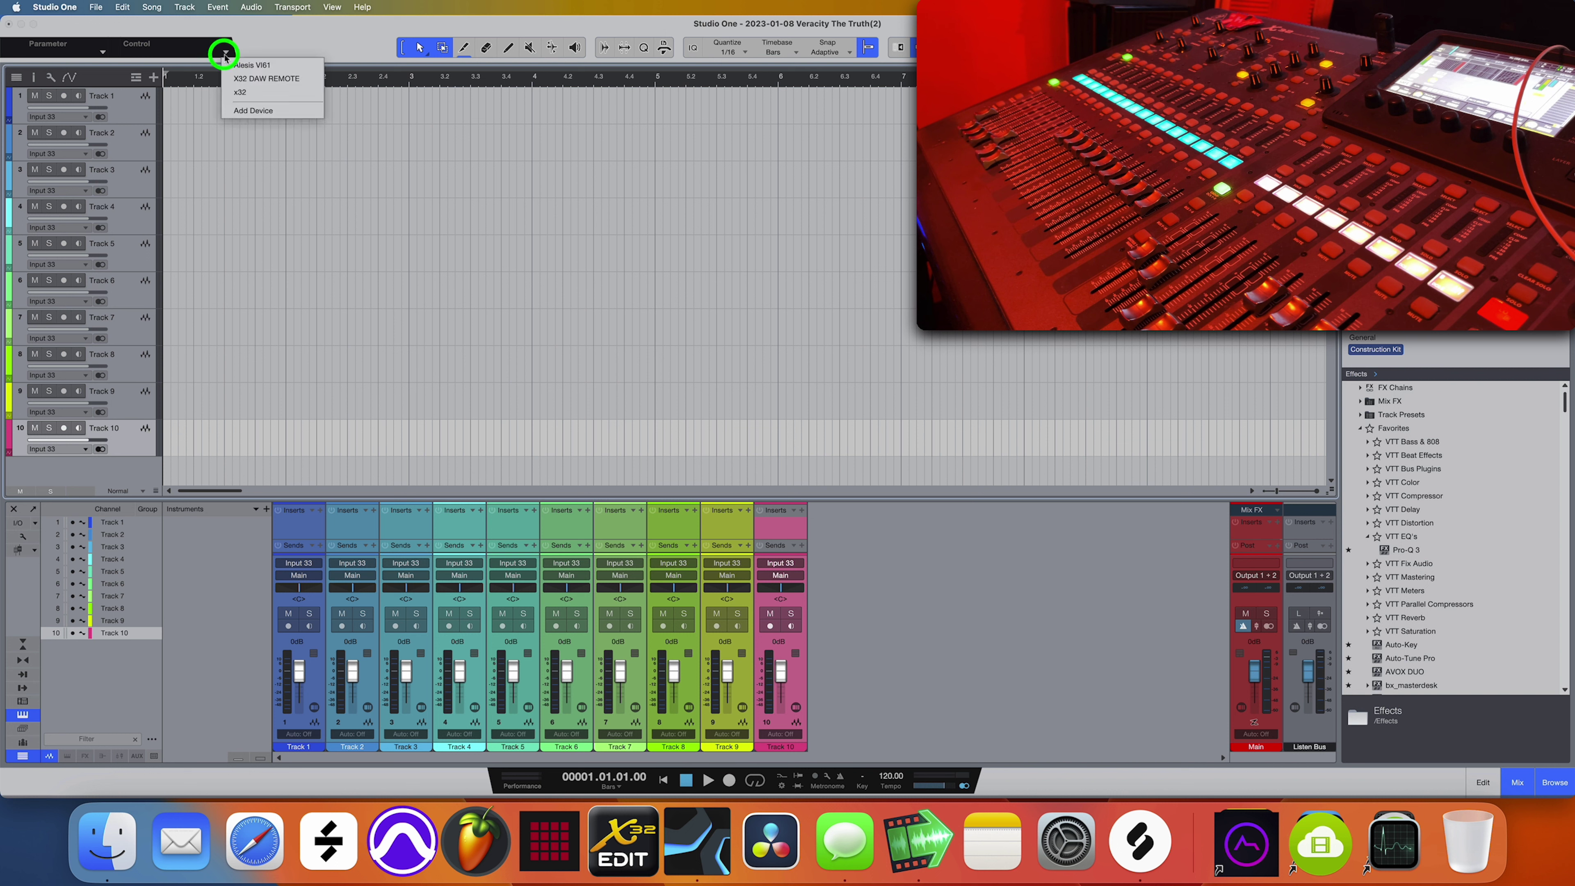
{"action": "left_click", "coordinate": [250, 93]}
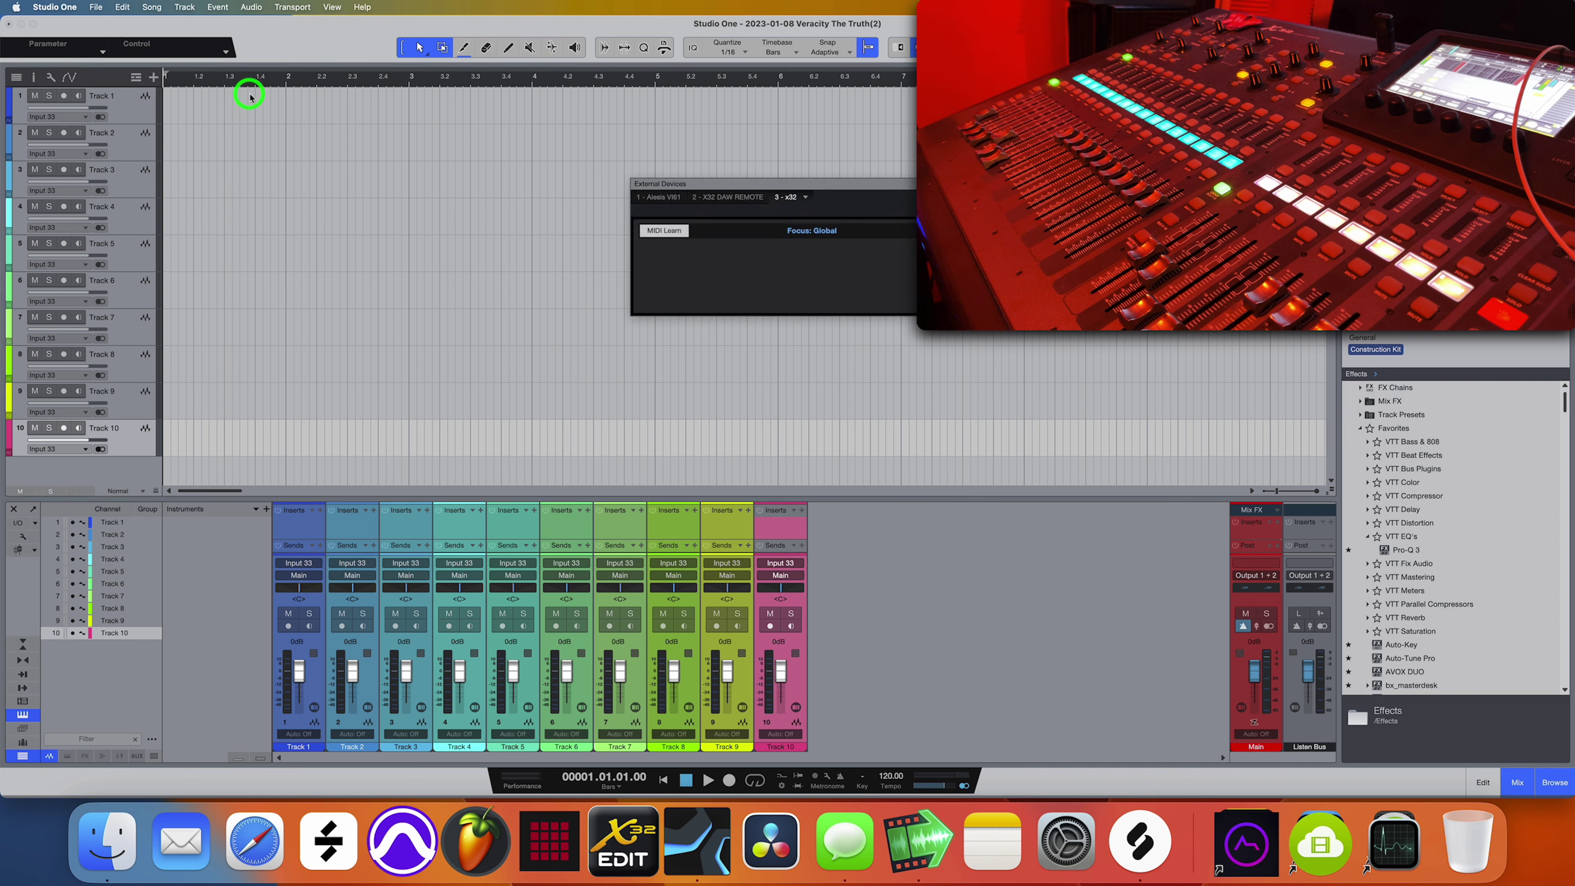
{"action": "left_click", "coordinate": [678, 233]}
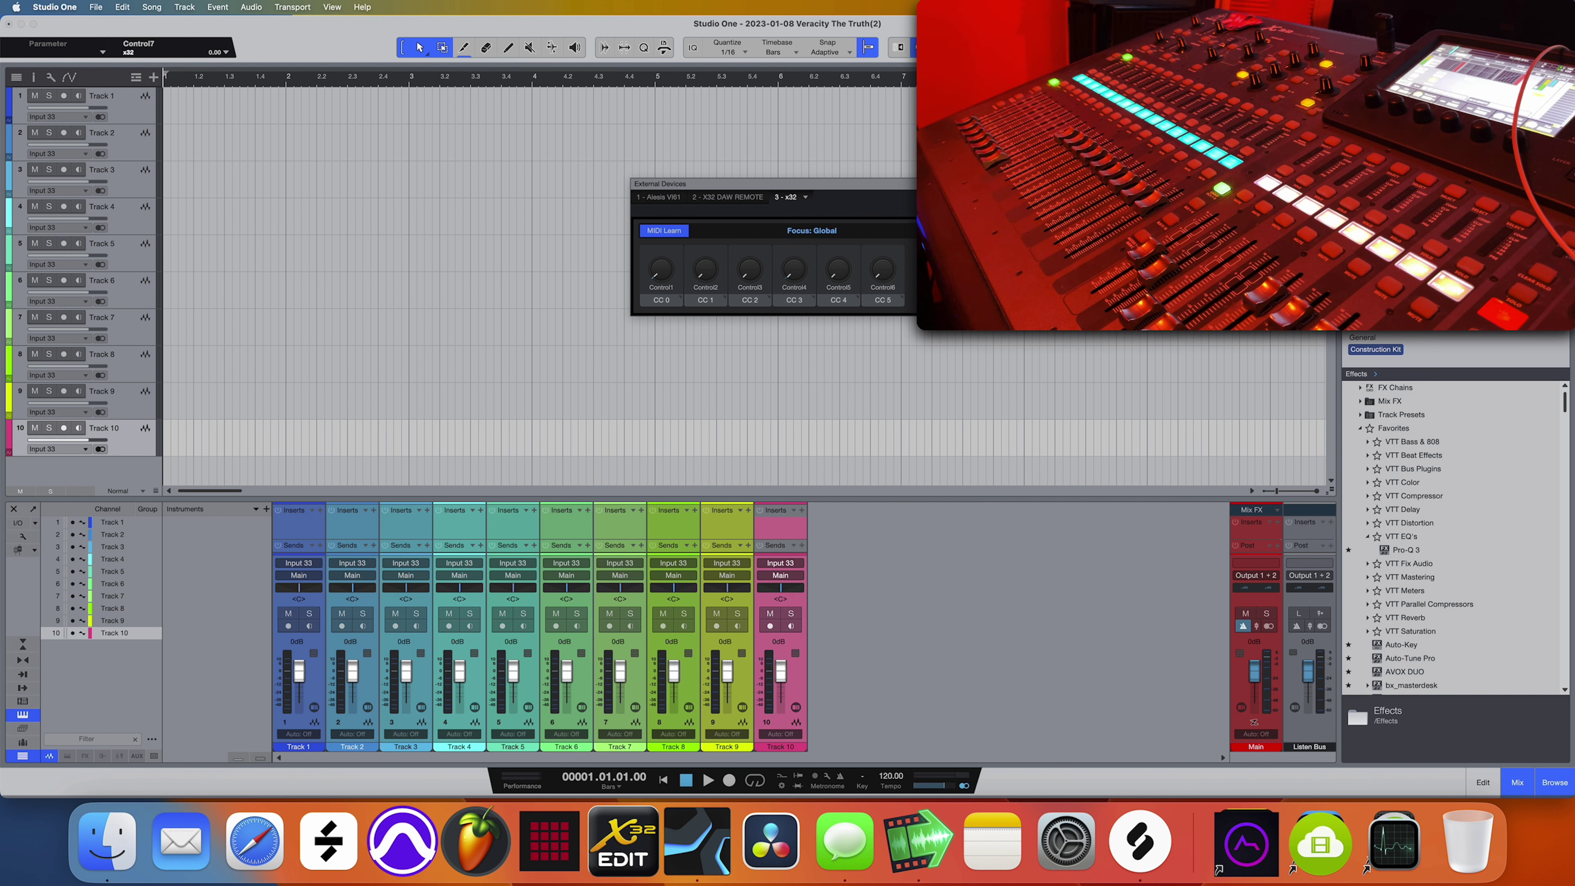
- Enlarge the x32 window, make Control1 and Control2 faders, and pick Track 1's volume
{"action": "left_click_drag", "start_coordinate": [930, 315], "coordinate": [1260, 433]}
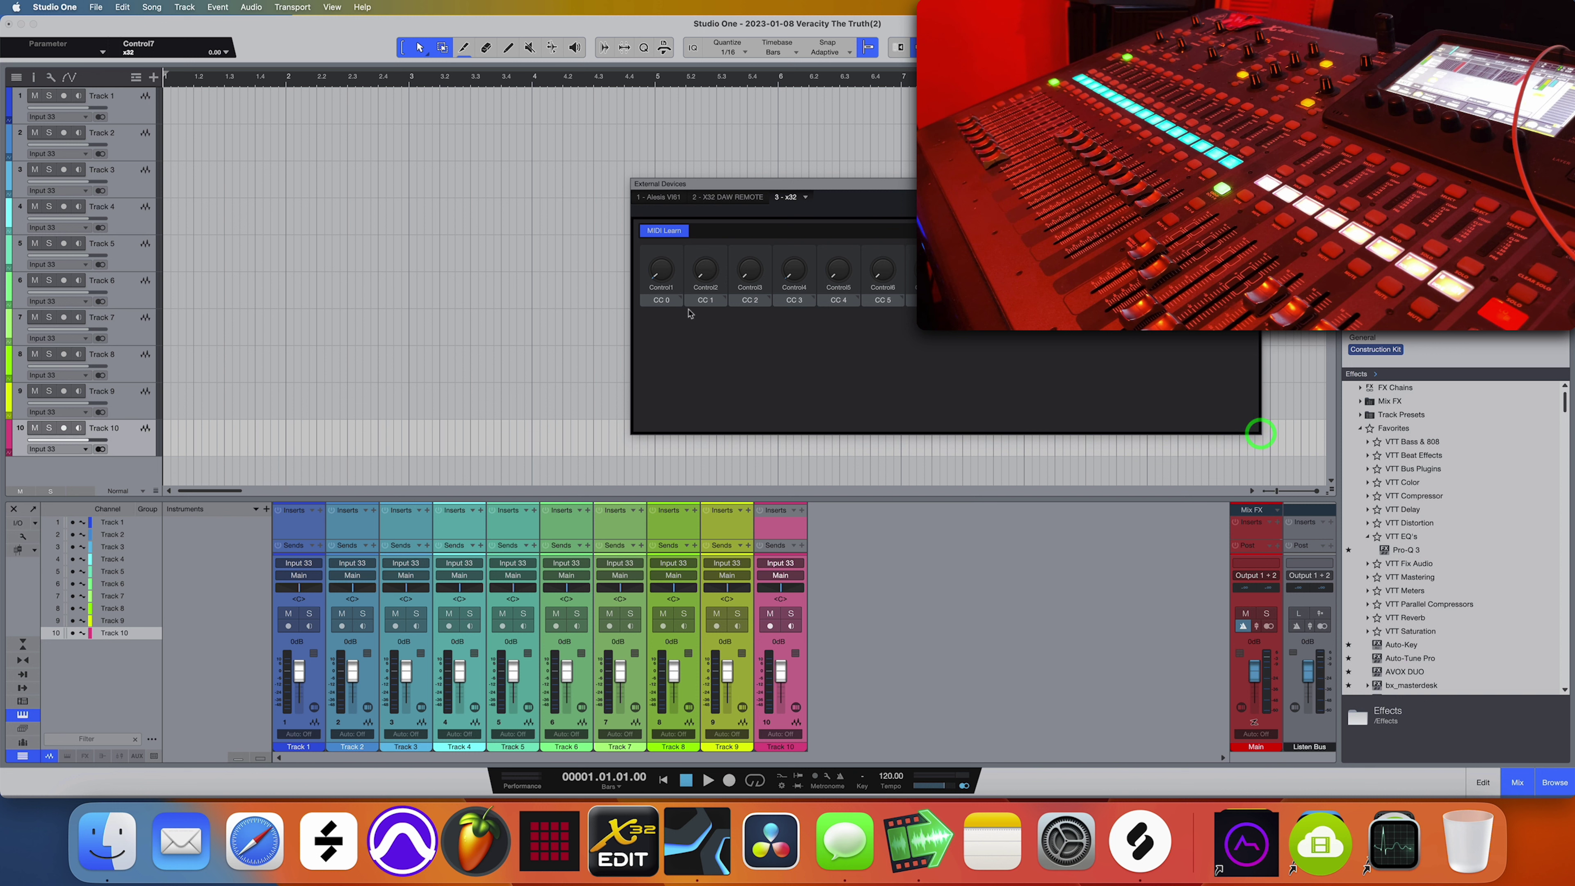
{"action": "right_click", "coordinate": [670, 277]}
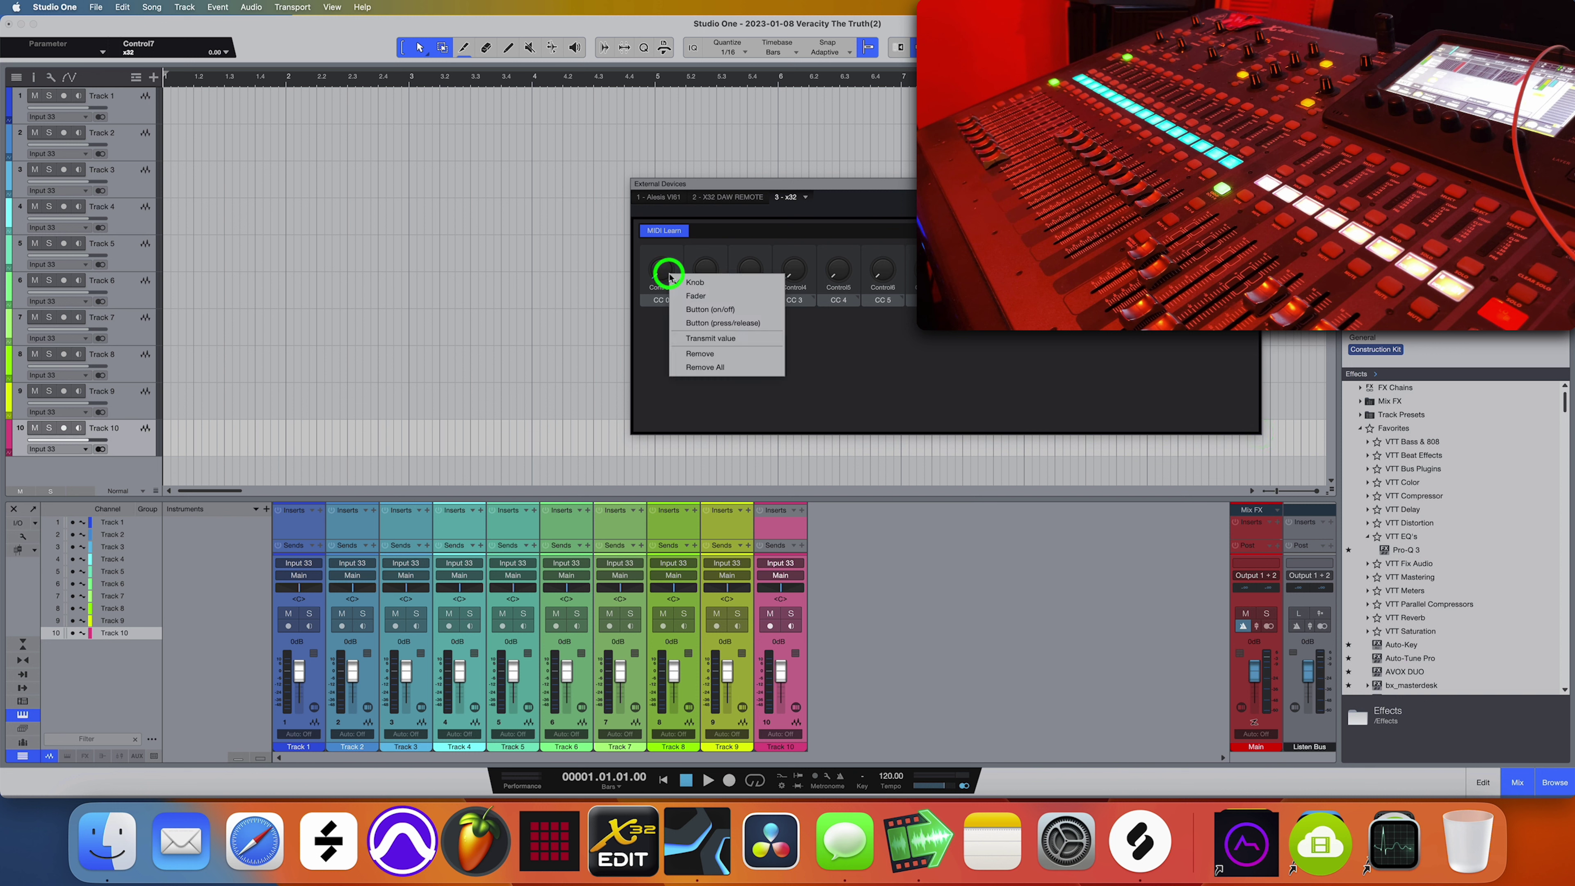
{"action": "left_click", "coordinate": [699, 296]}
{"action": "right_click", "coordinate": [705, 276]}
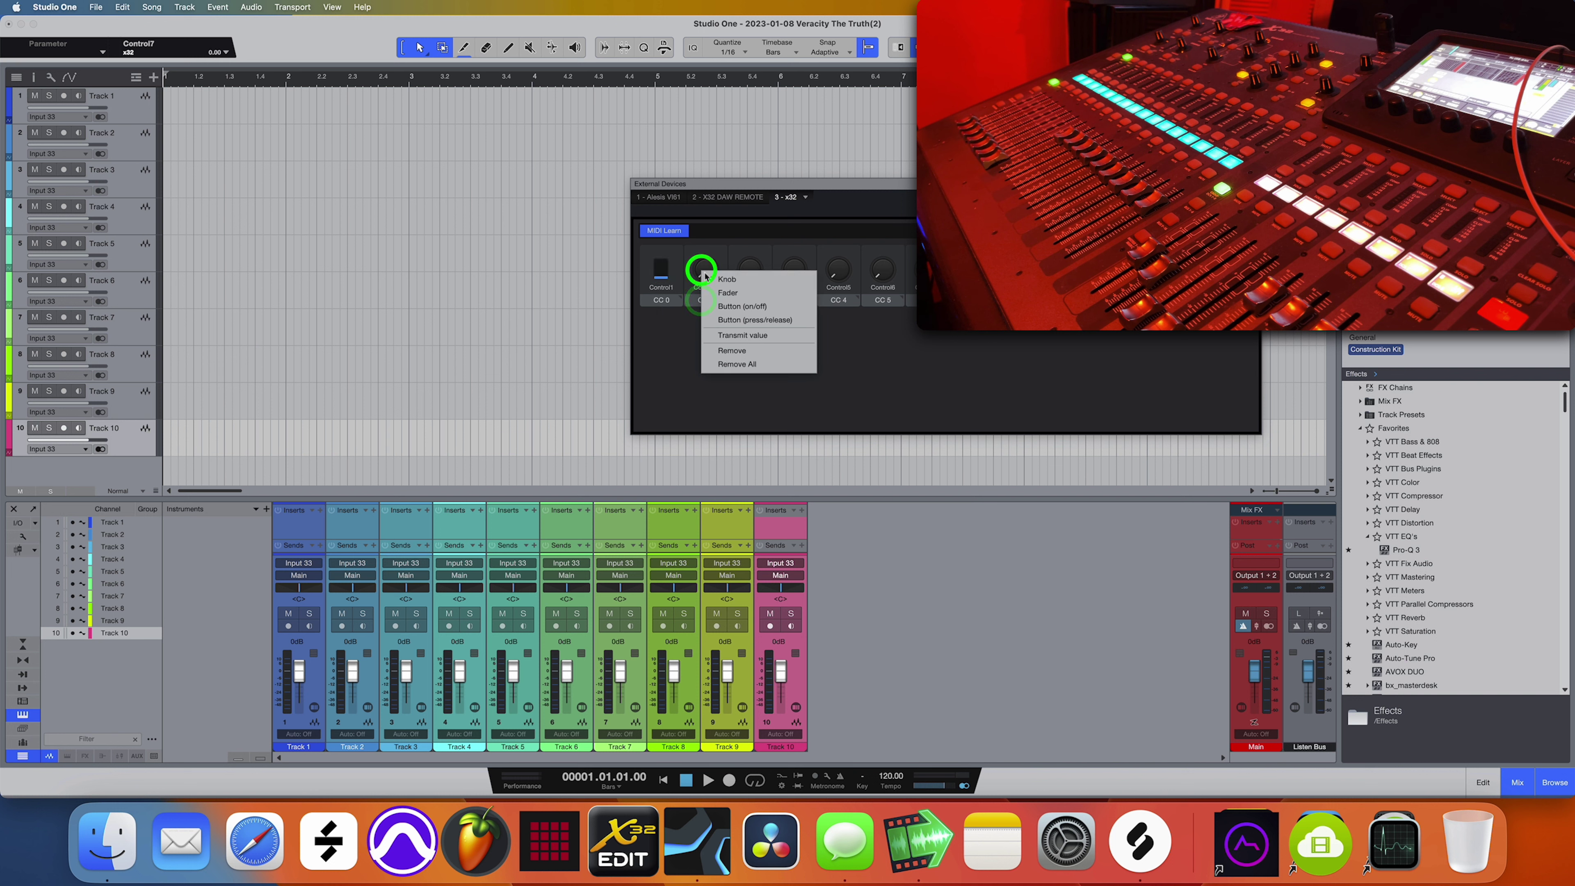
{"action": "left_click", "coordinate": [727, 292]}
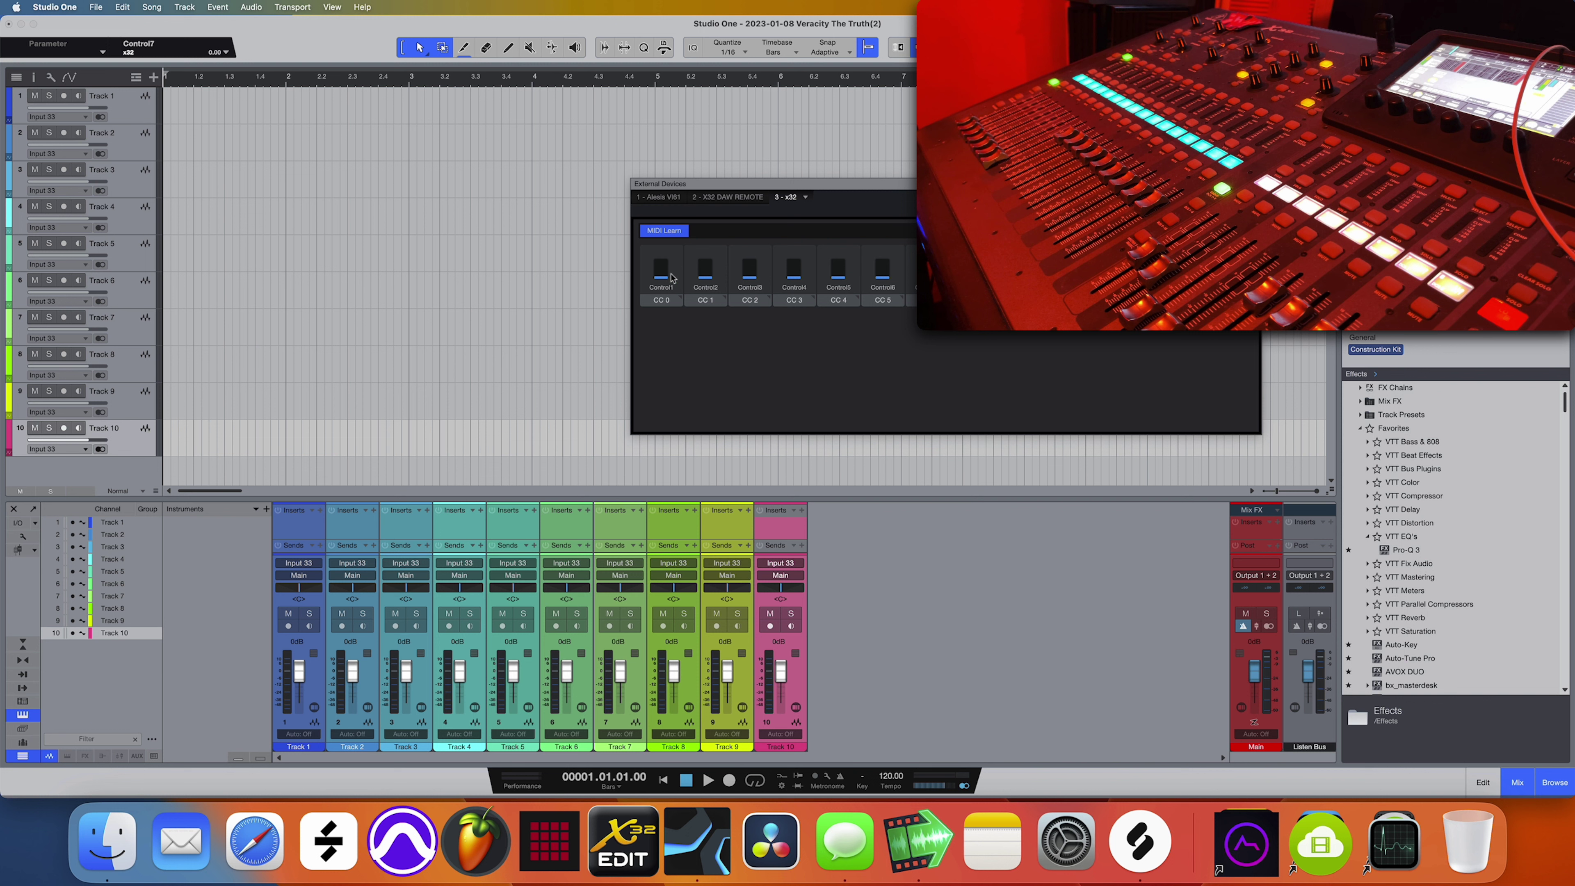
{"action": "left_click", "coordinate": [294, 688]}
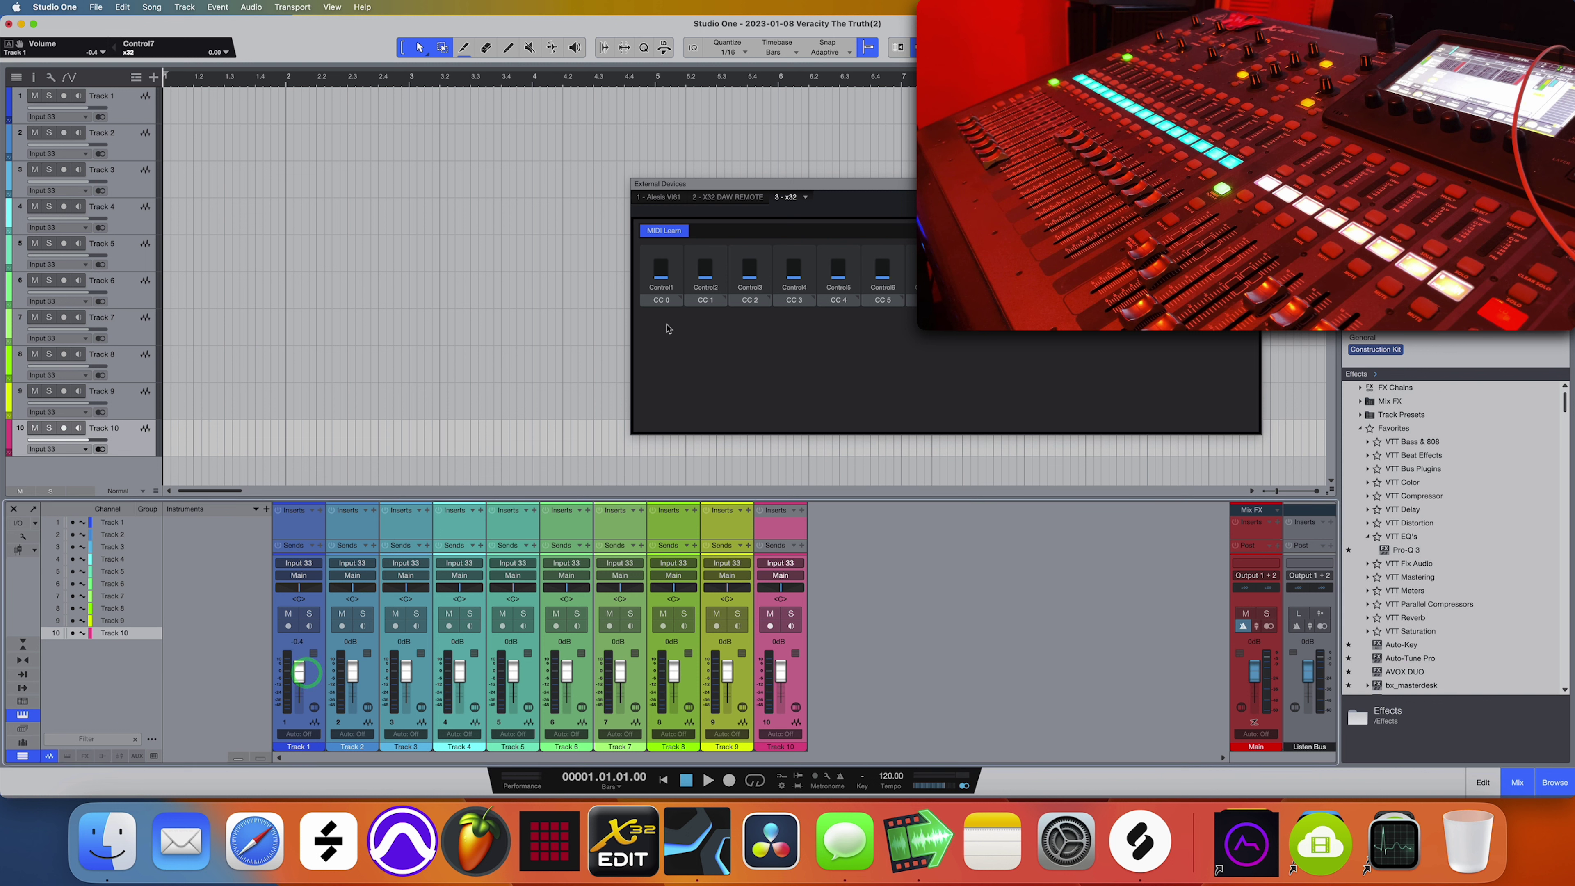
{"action": "double_click", "coordinate": [662, 287]}
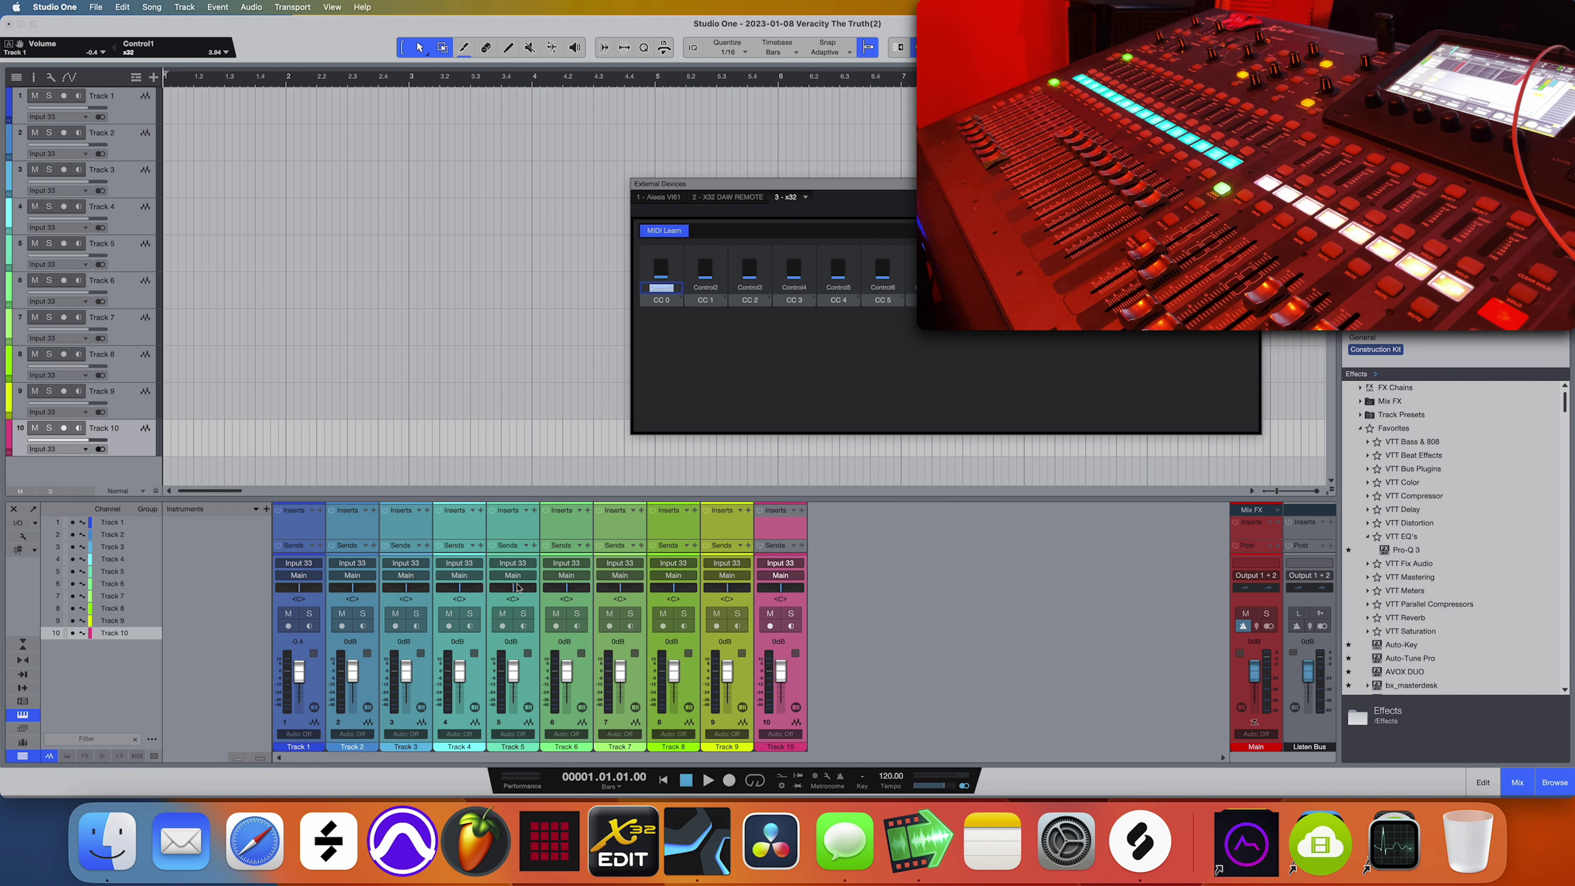
- Assign Track 1's volume to Control1, enable its Transmit value, and pull the fader down
{"action": "right_click", "coordinate": [304, 676]}
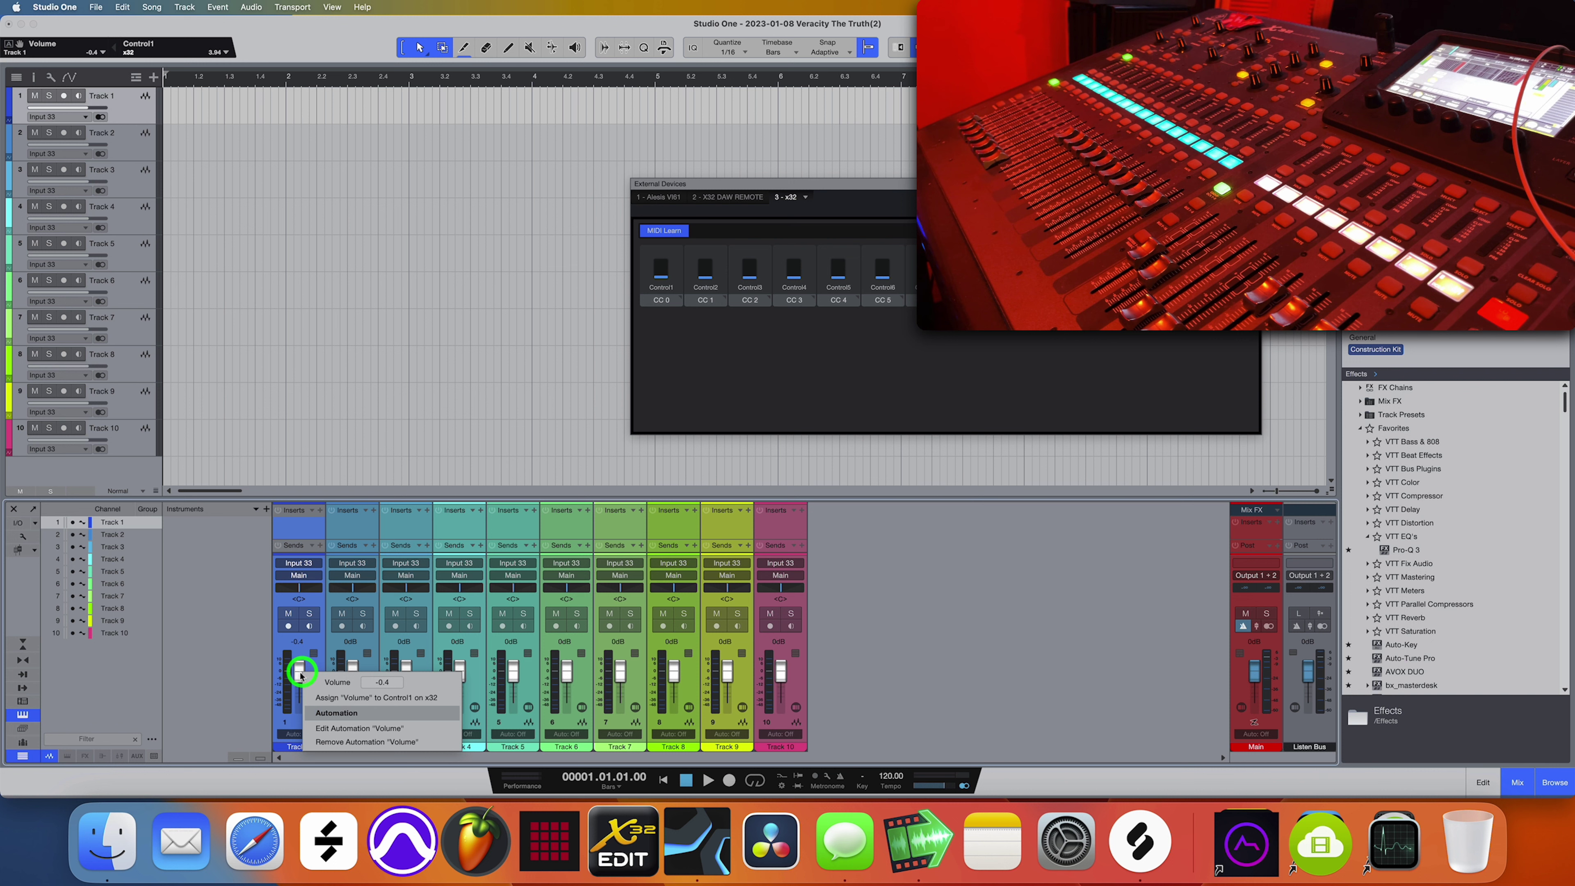
{"action": "left_click", "coordinate": [351, 697]}
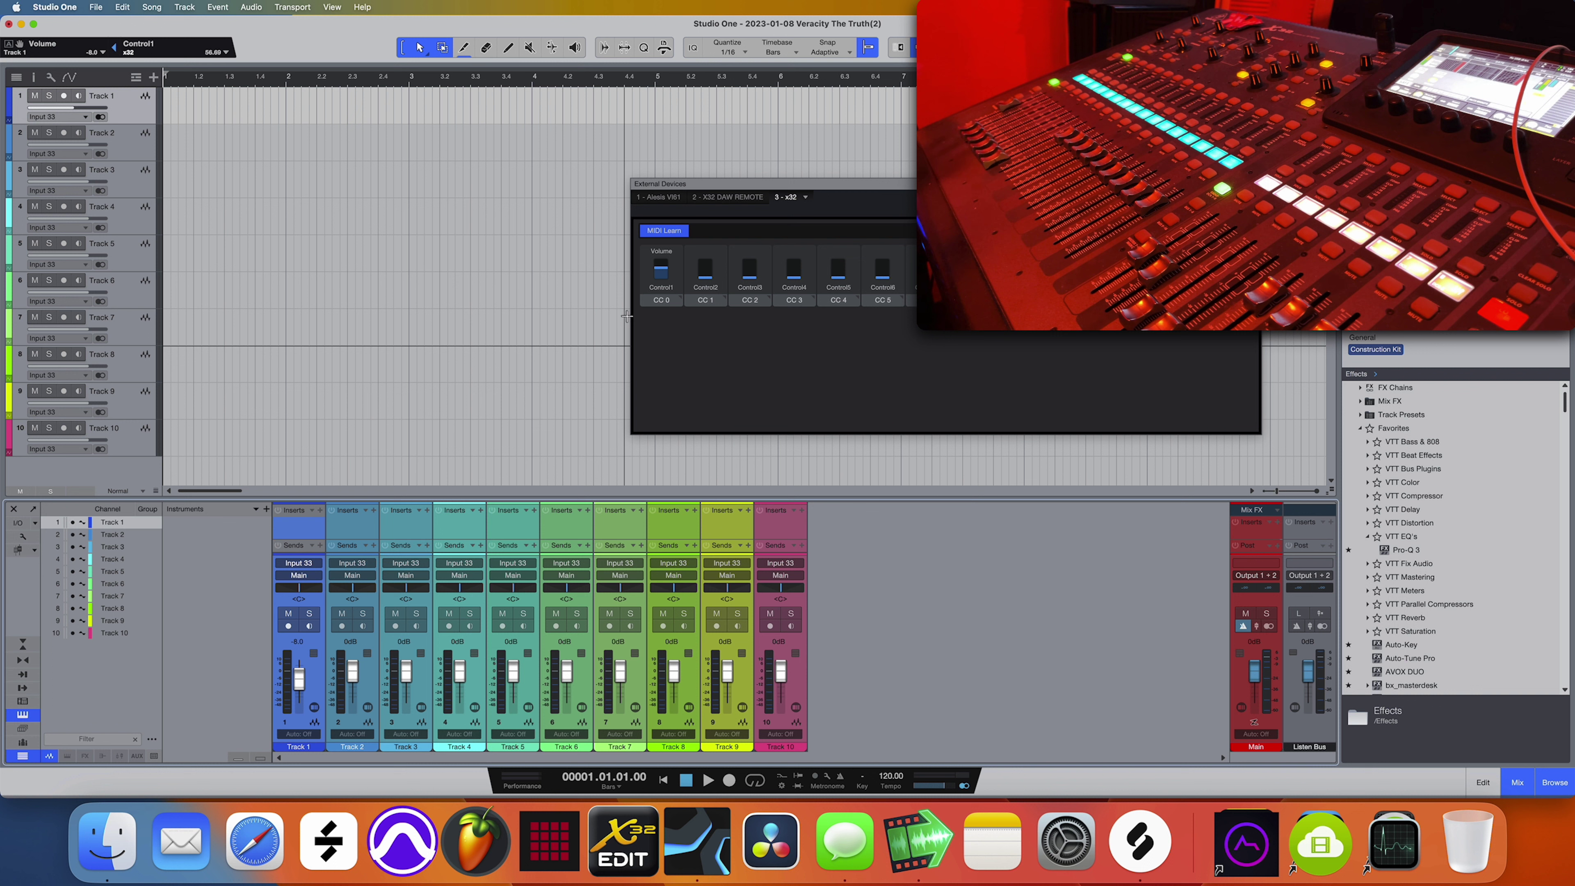
{"action": "right_click", "coordinate": [668, 287]}
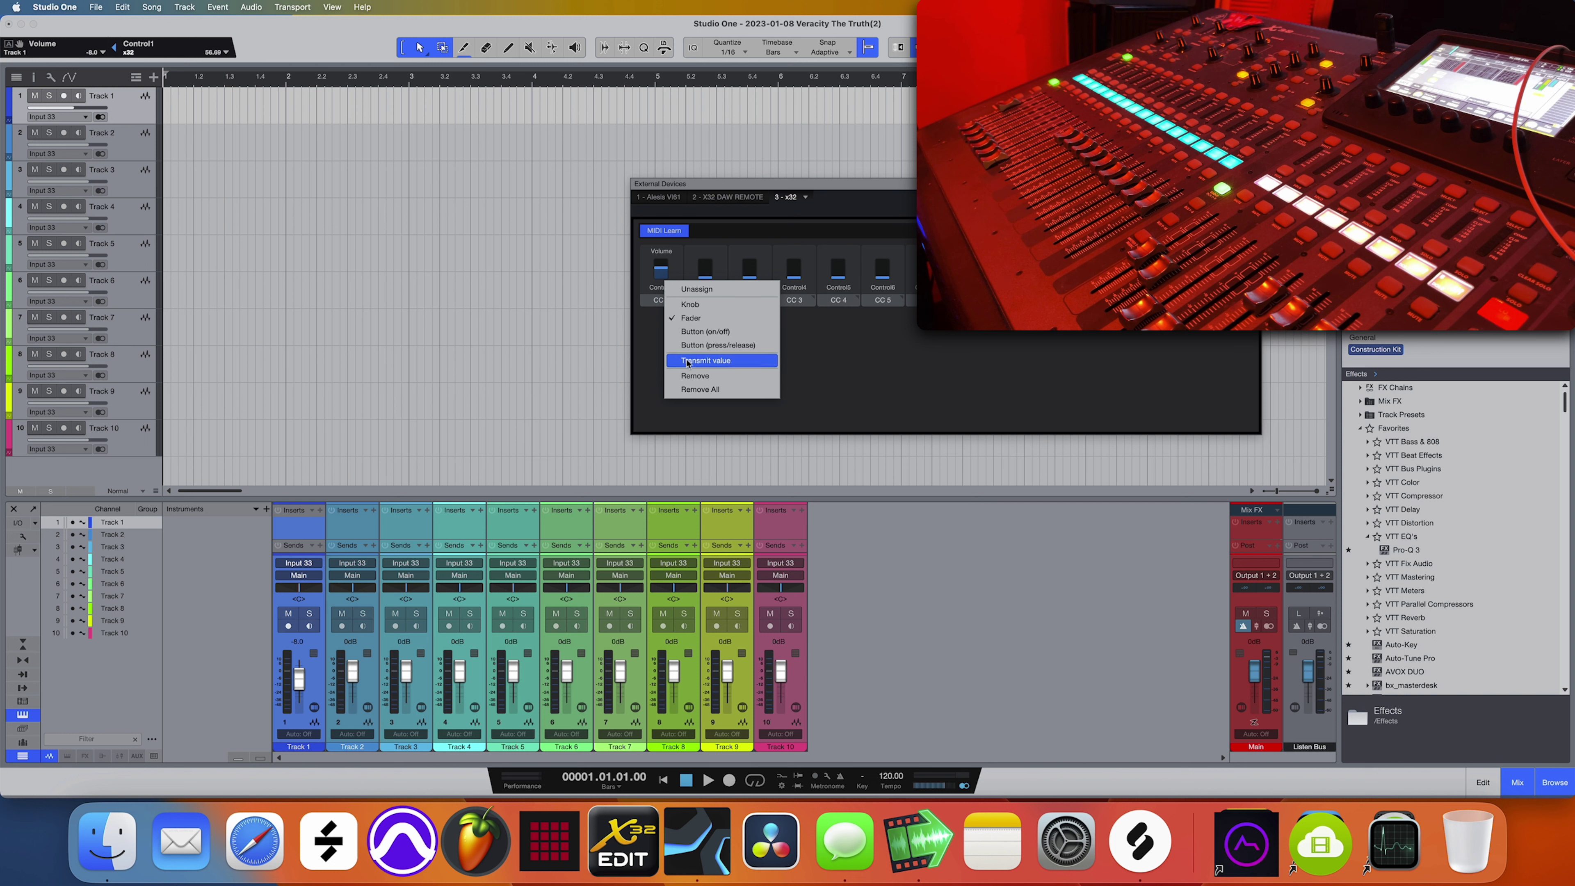
{"action": "left_click", "coordinate": [654, 271]}
{"action": "right_click", "coordinate": [656, 273]}
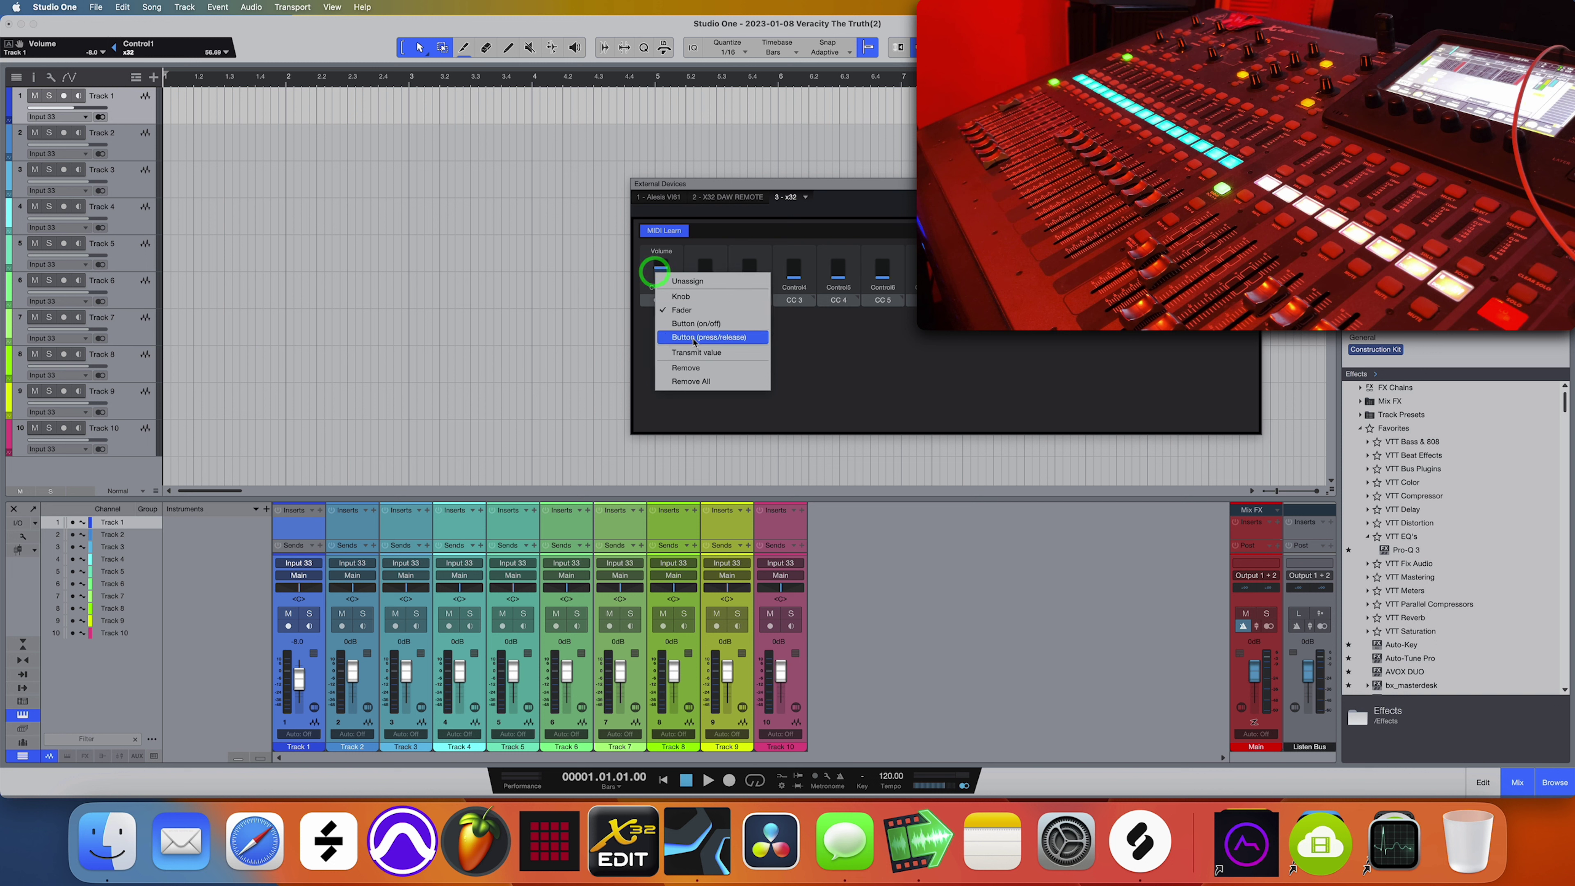
{"action": "left_click", "coordinate": [695, 353]}
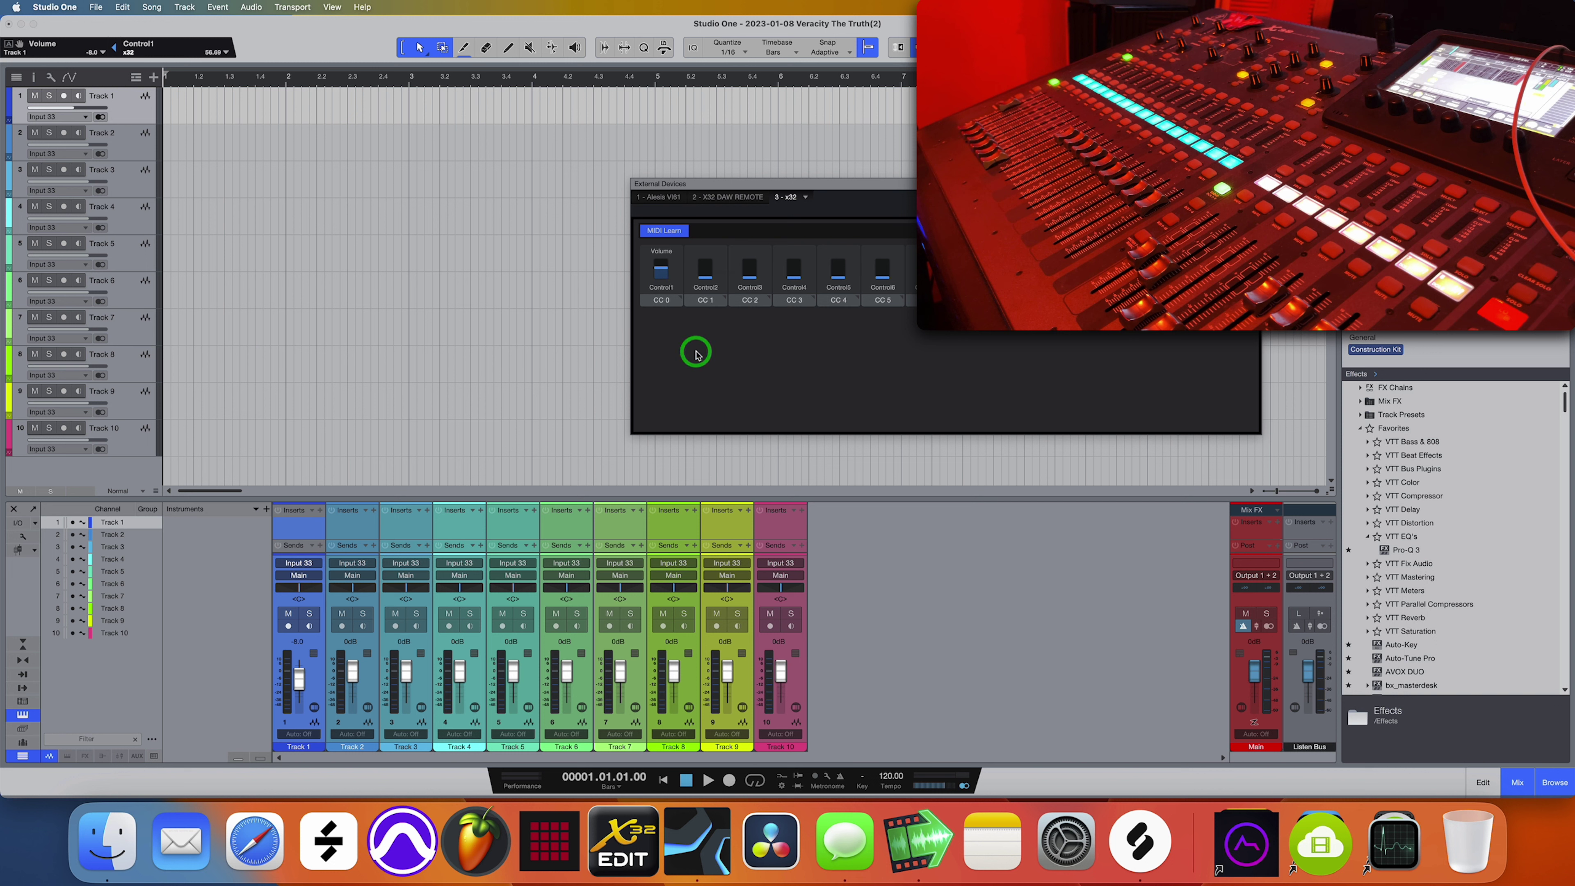
{"action": "mouse_move", "coordinate": [307, 686]}
{"action": "left_mouse_down"}
{"action": "mouse_move", "coordinate": [310, 633]}
{"action": "mouse_move", "coordinate": [301, 760]}
{"action": "mouse_move", "coordinate": [341, 616]}
{"action": "mouse_move", "coordinate": [302, 717]}
{"action": "mouse_move", "coordinate": [305, 692]}
{"action": "left_mouse_up"}
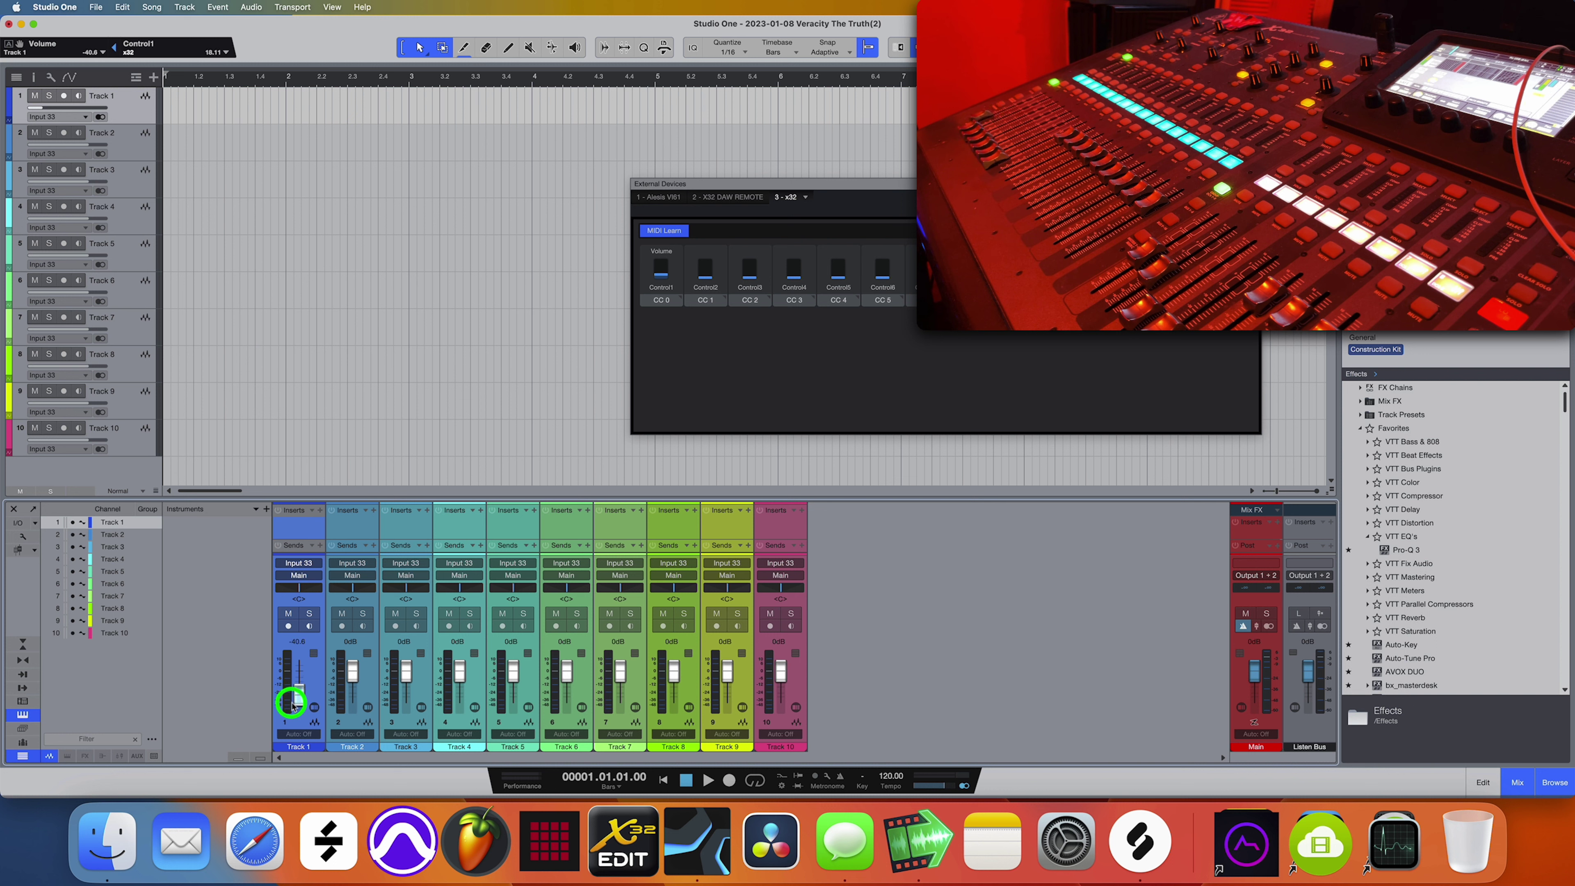
- Raise Track 1's fader to about -5.6 dB to confirm Control1 follows
{"action": "mouse_move", "coordinate": [291, 706]}
{"action": "left_mouse_down"}
{"action": "mouse_move", "coordinate": [294, 662]}
{"action": "mouse_move", "coordinate": [289, 723]}
{"action": "mouse_move", "coordinate": [291, 670]}
{"action": "mouse_move", "coordinate": [284, 716]}
{"action": "mouse_move", "coordinate": [293, 684]}
{"action": "left_mouse_up"}
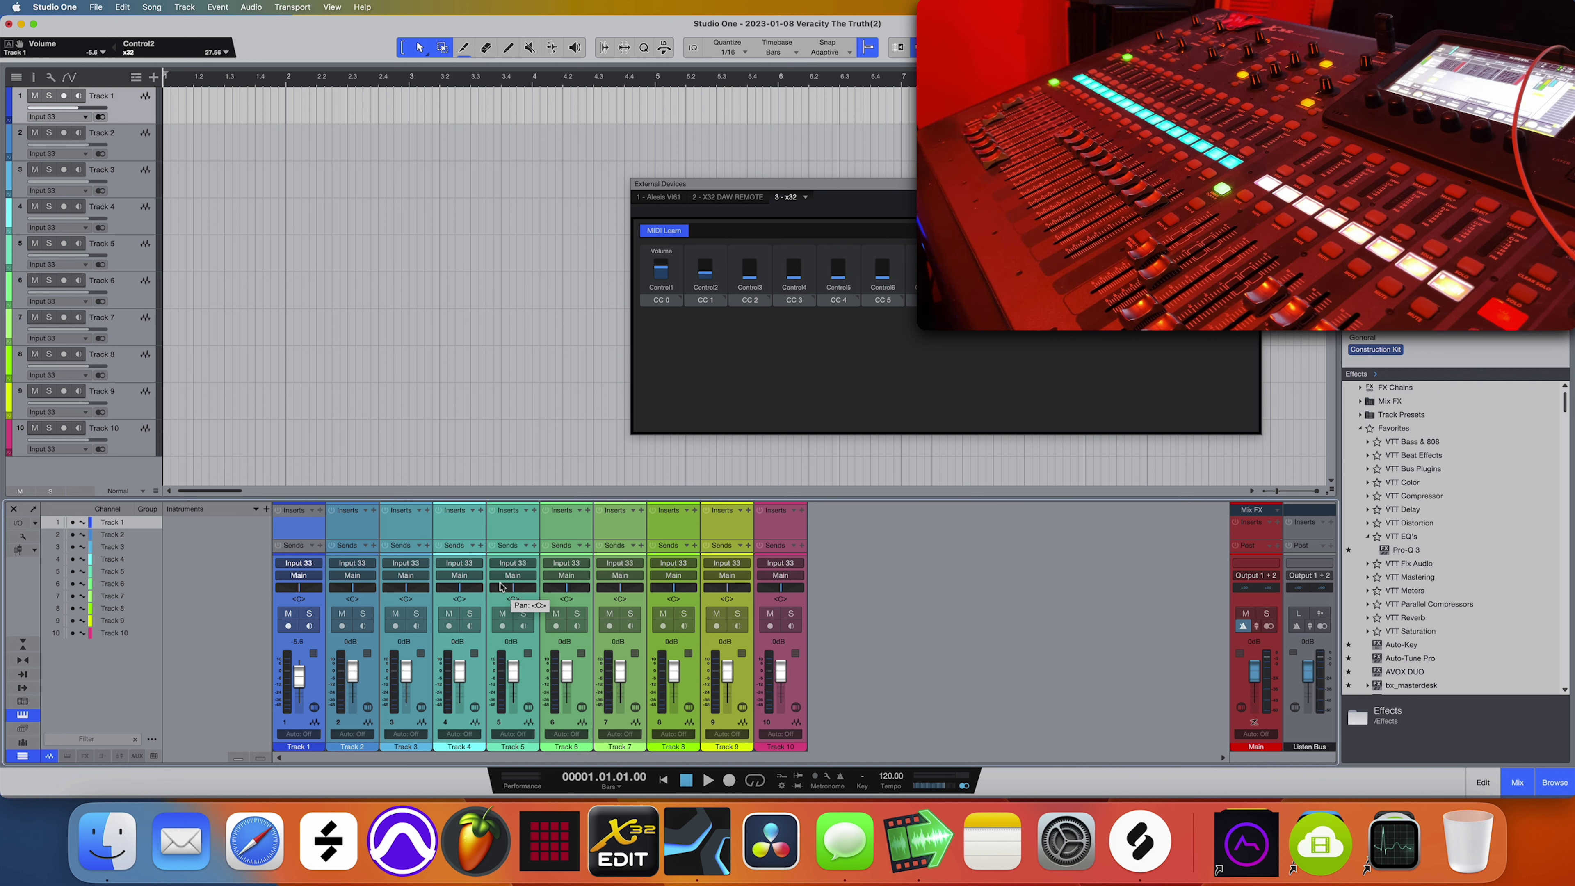
- Map Track 2's volume to x32 Control2 with Transmit value on, then test it at about -35 dB
{"action": "right_click", "coordinate": [345, 677]}
{"action": "left_click", "coordinate": [398, 703]}
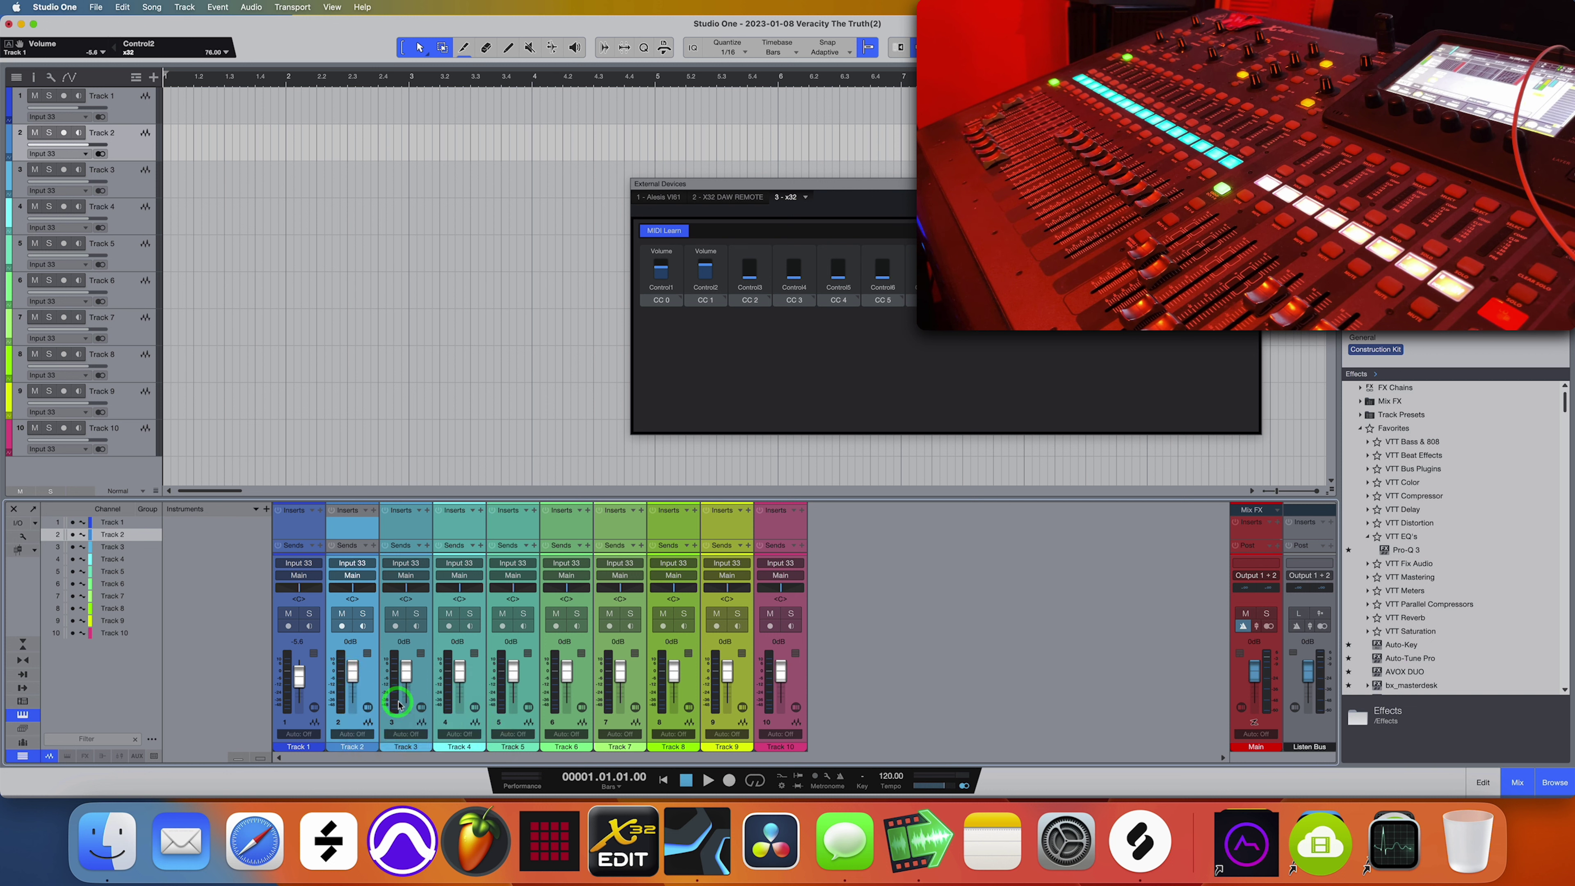
{"action": "right_click", "coordinate": [694, 265]}
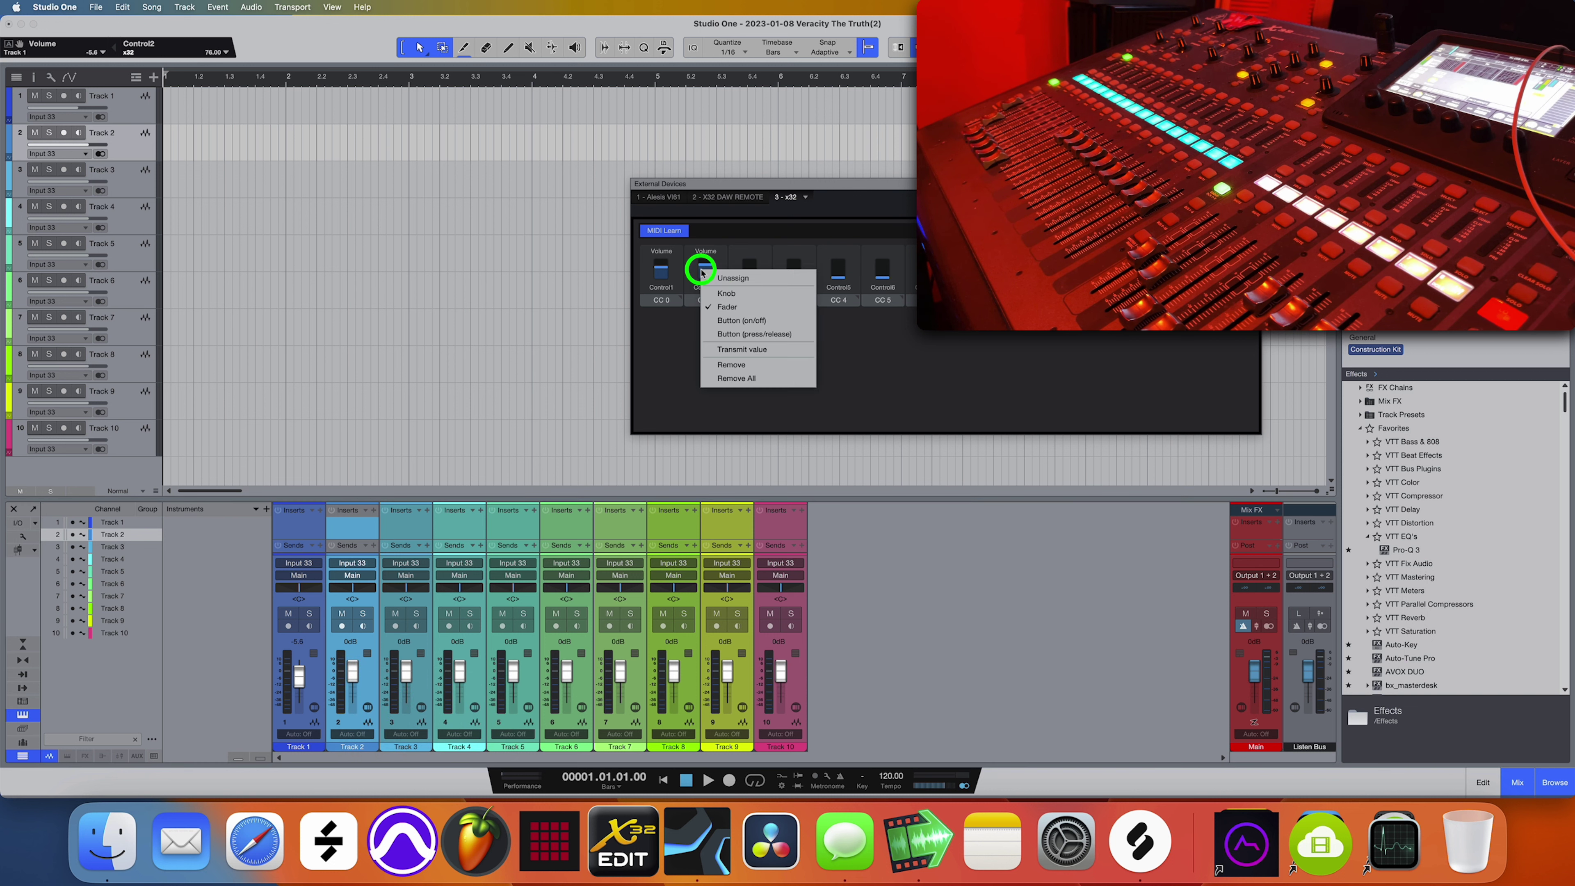
{"action": "left_click", "coordinate": [742, 355]}
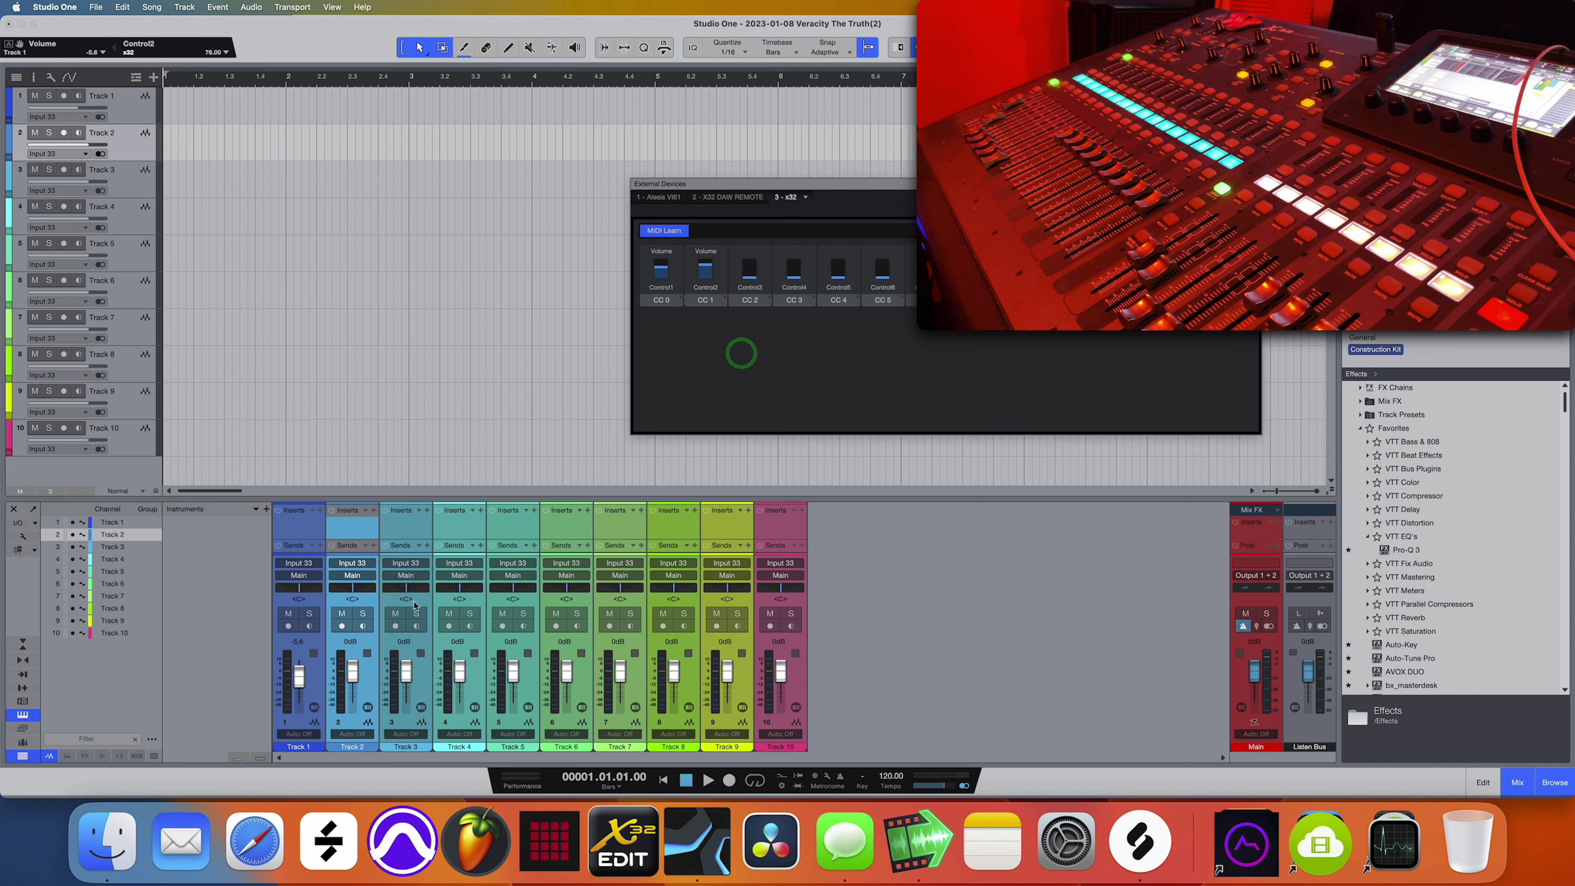
{"action": "left_click_drag", "start_coordinate": [349, 673], "coordinate": [366, 672]}
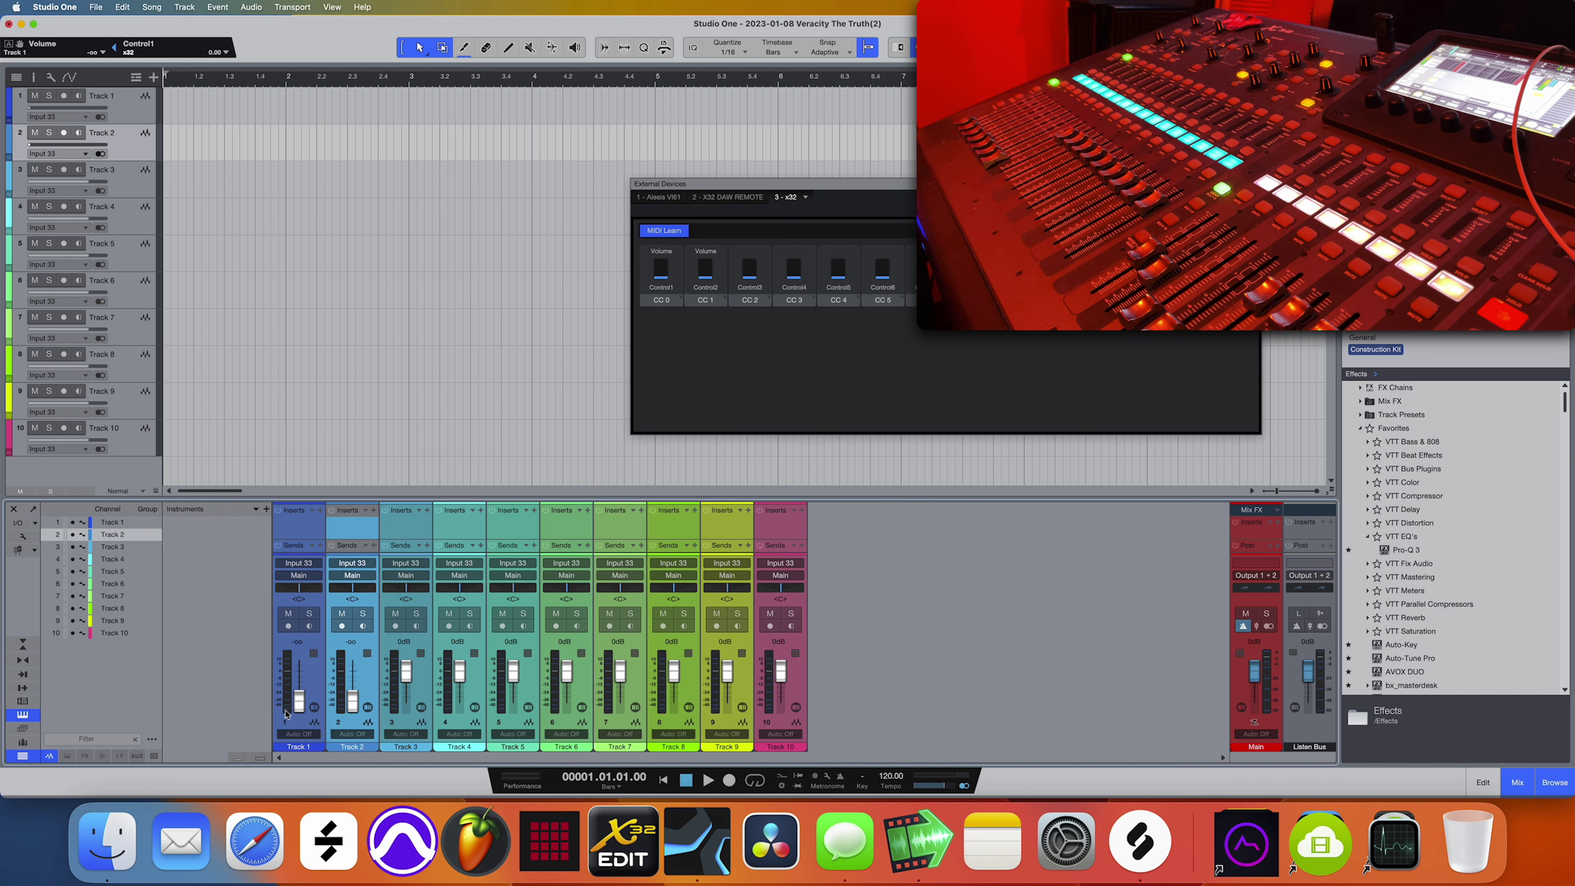
{"action": "mouse_move", "coordinate": [295, 706]}
{"action": "left_mouse_down"}
{"action": "mouse_move", "coordinate": [298, 676]}
{"action": "mouse_move", "coordinate": [296, 713]}
{"action": "left_mouse_up"}
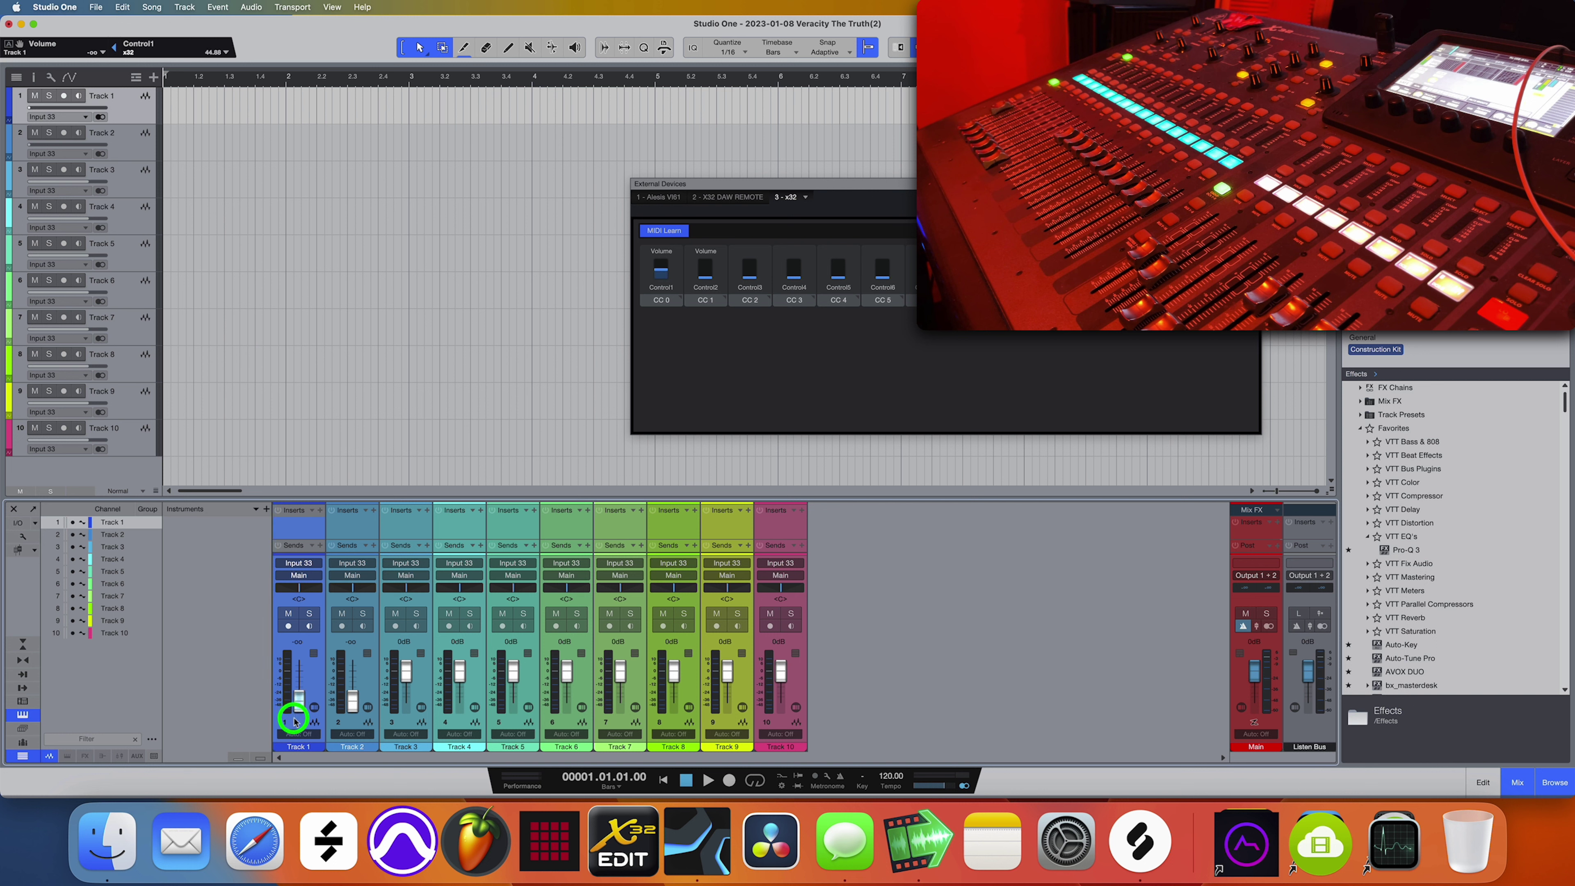
{"action": "right_click", "coordinate": [659, 266]}
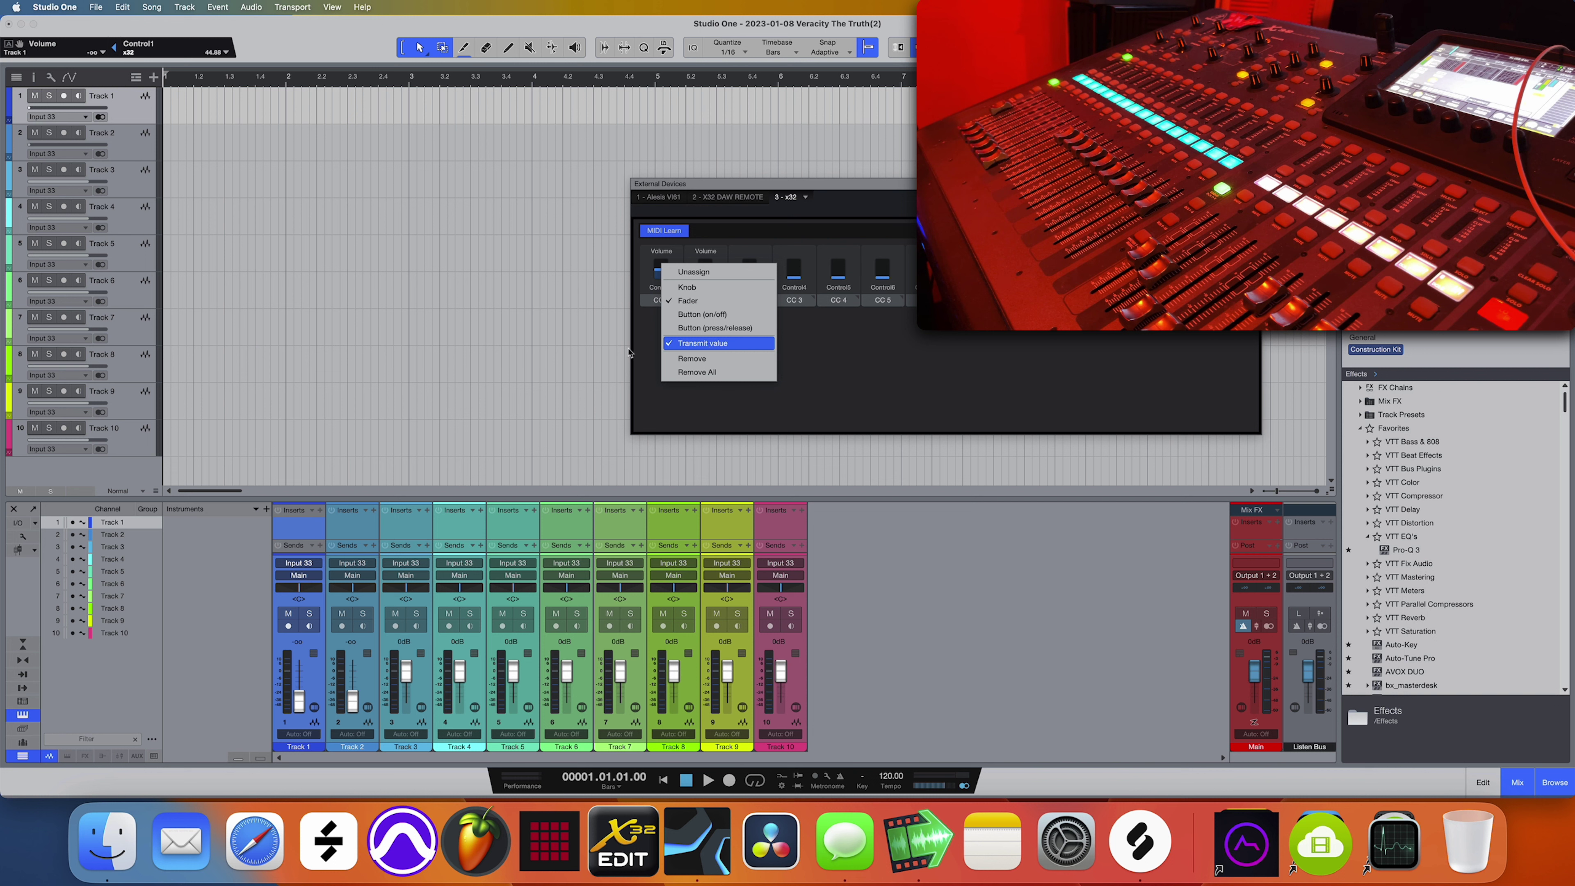
{"action": "left_click", "coordinate": [344, 661]}
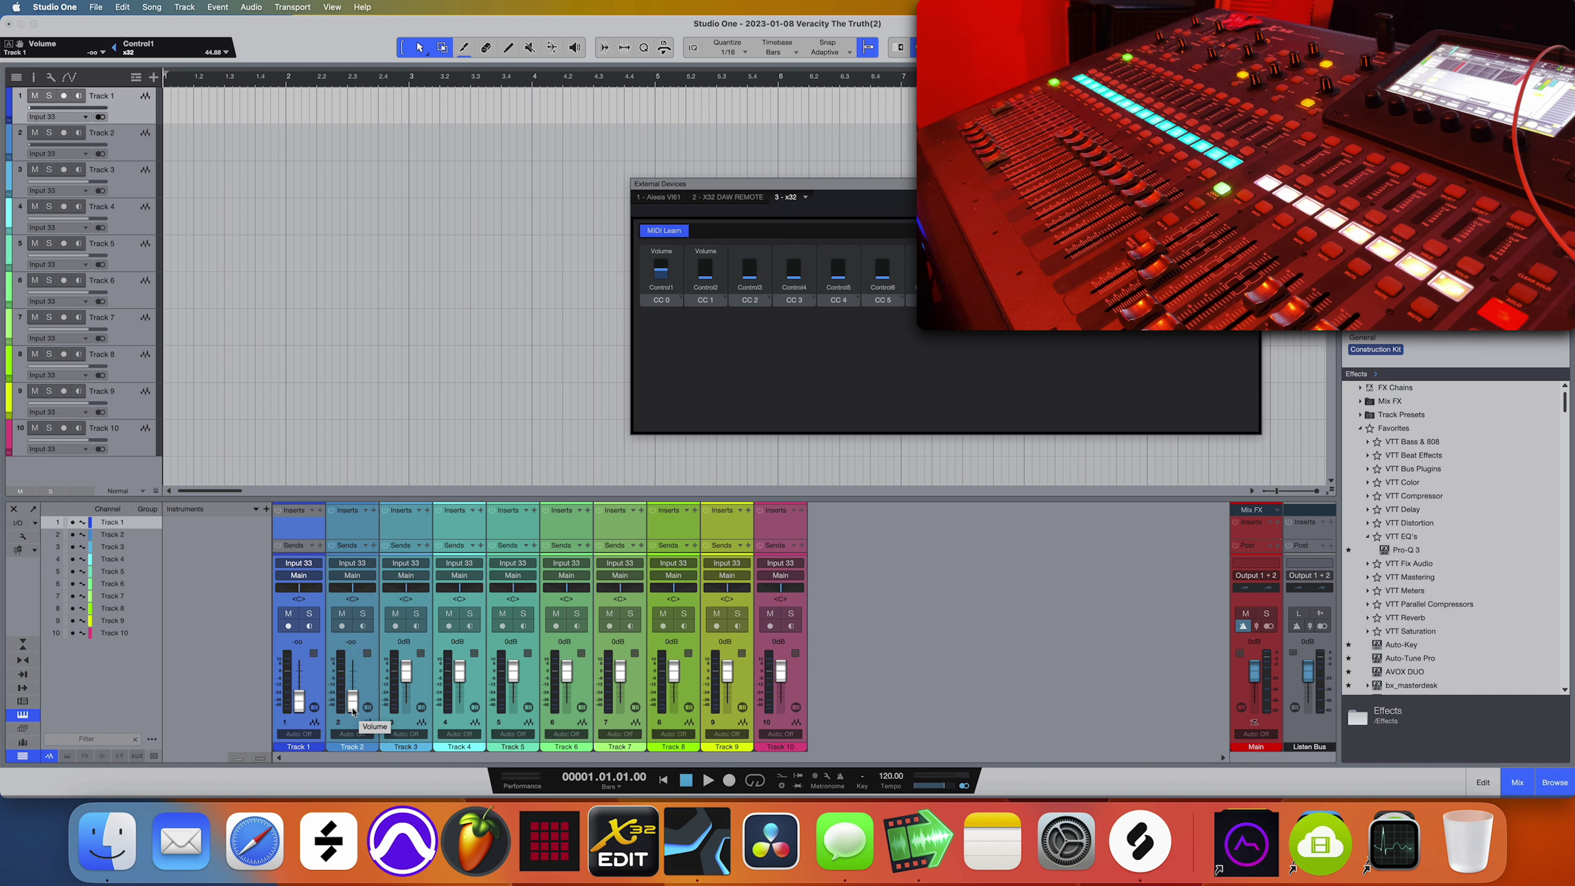
{"action": "right_click", "coordinate": [707, 271]}
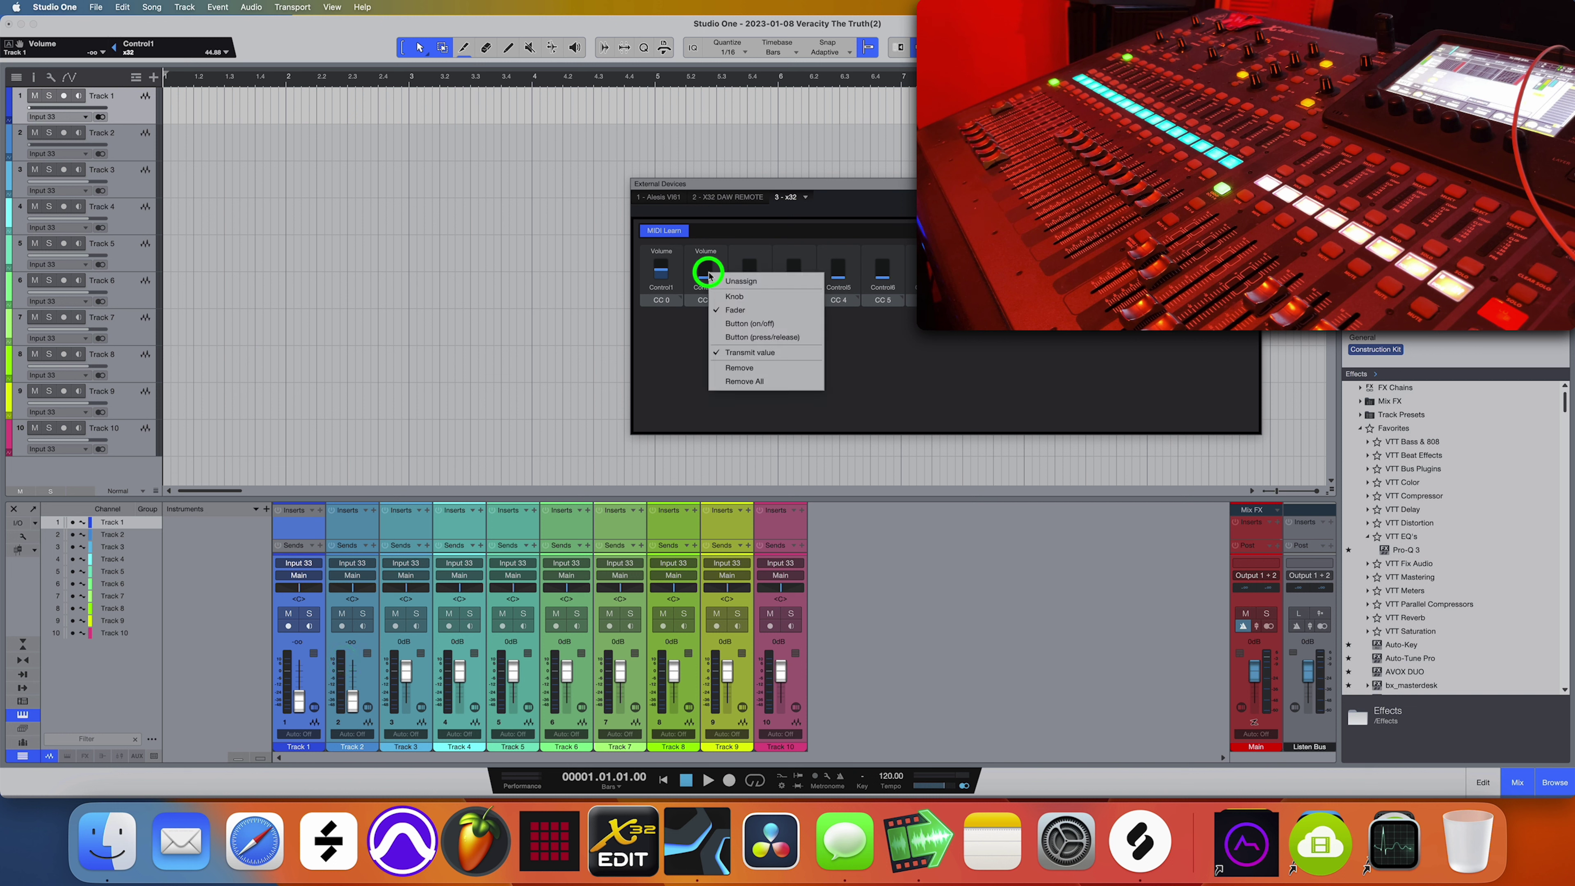
{"action": "left_click", "coordinate": [884, 401]}
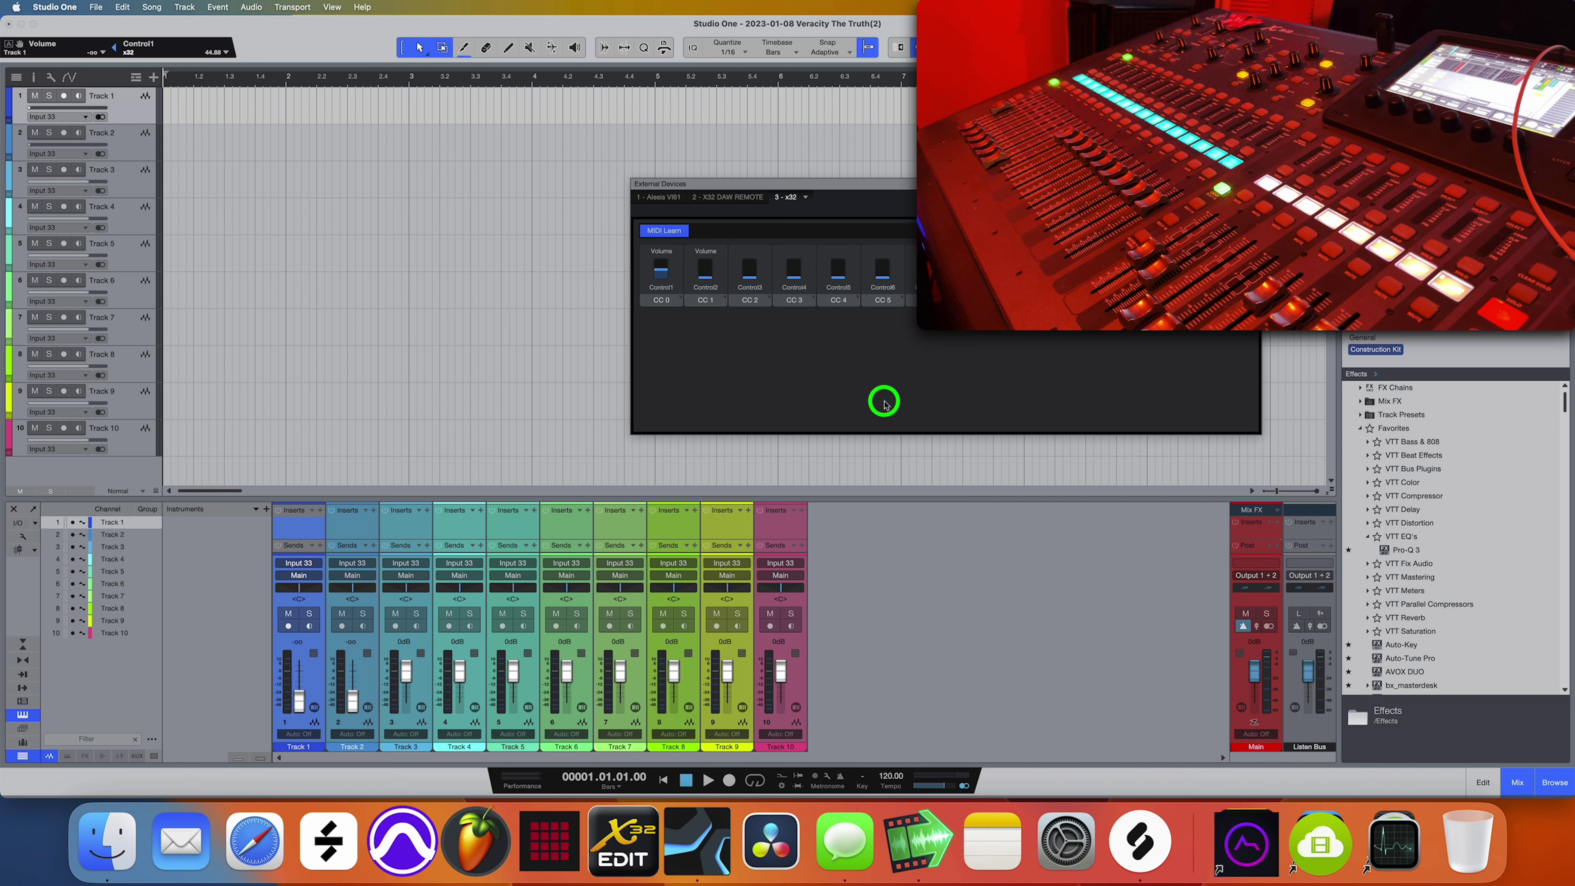